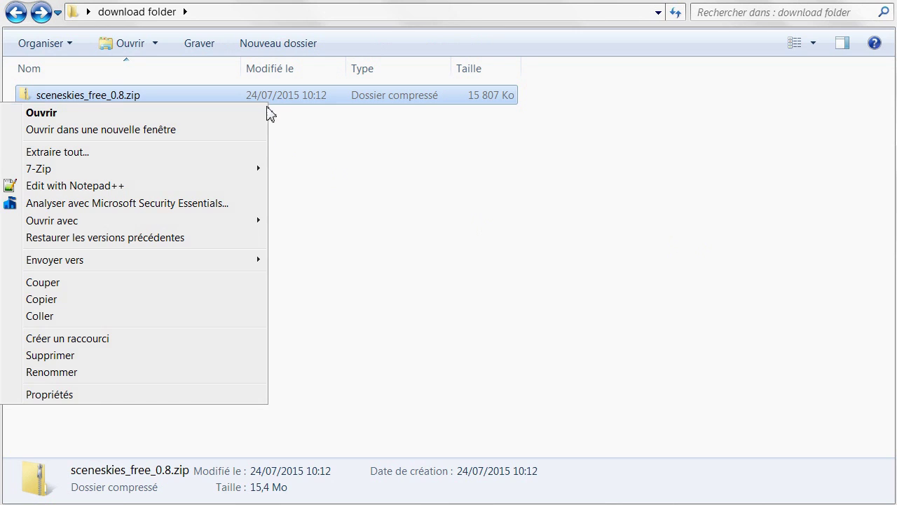
Extract sceneskies_free_0.8.zip into its current folder and select the extracted sceneskies_addon_install_in_blender.zip.
mouse_move(217, 175)
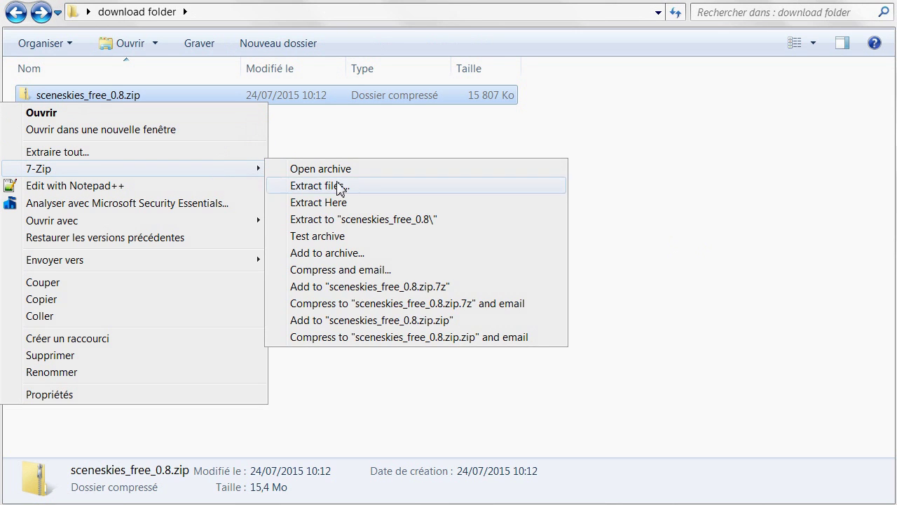
click(350, 206)
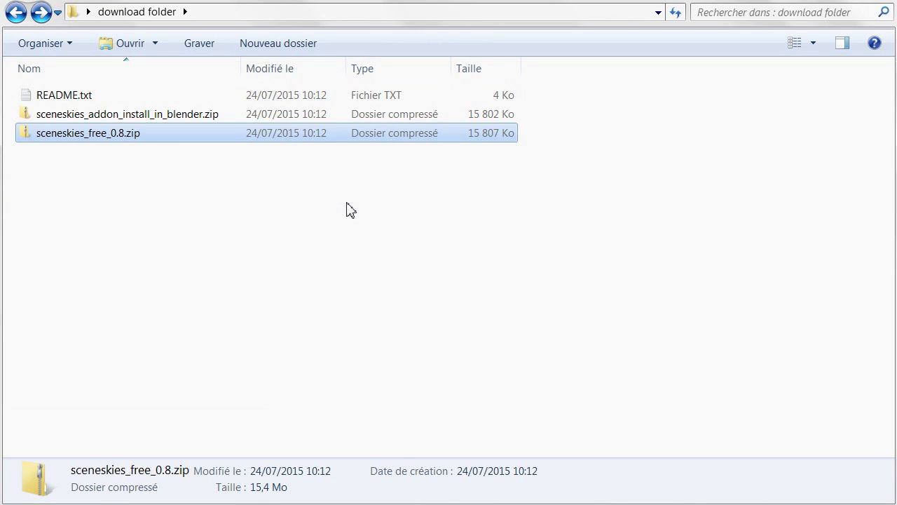
click(118, 99)
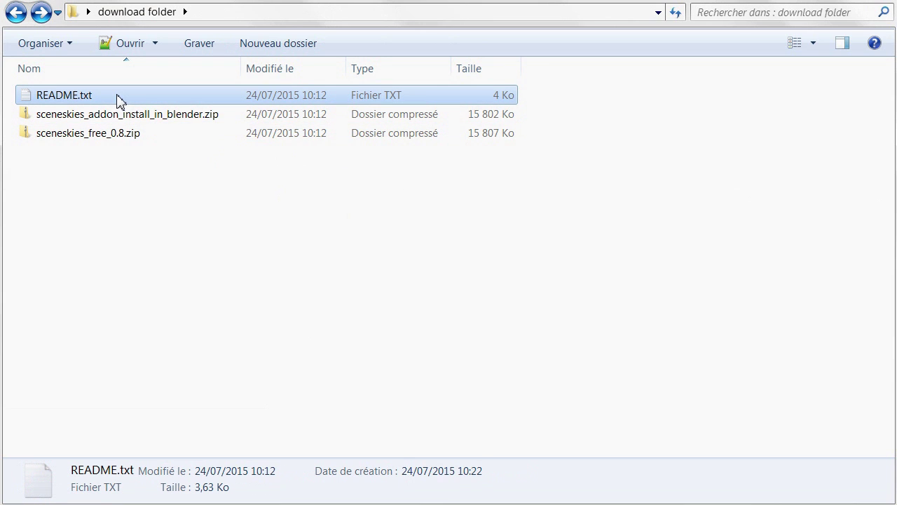
click(225, 120)
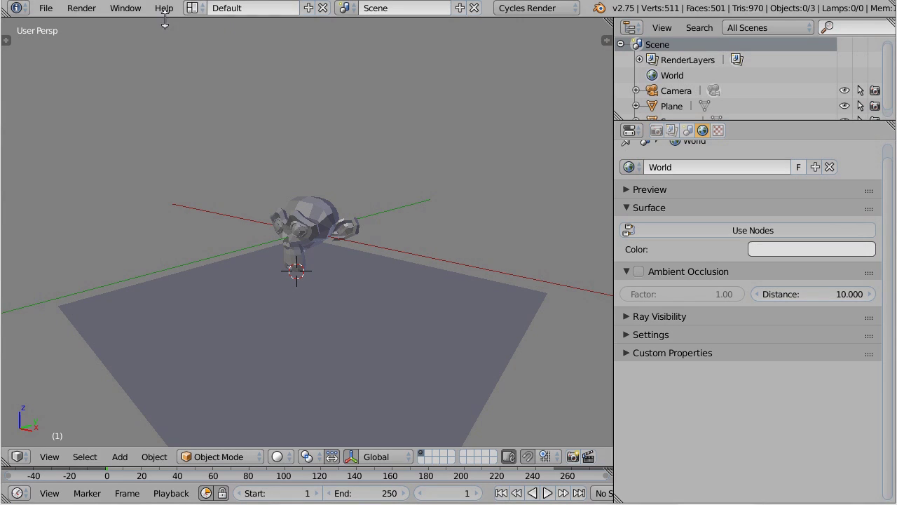
In Blender, install the add-on from sceneskies_addon_install_in_blender.zip, enable World: Scene Skies free, and close the preferences.
click(46, 8)
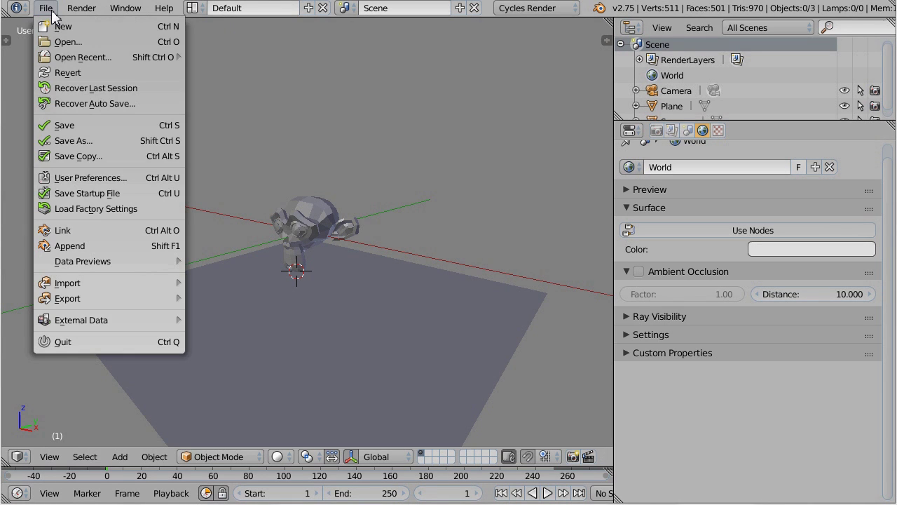
click(122, 177)
click(299, 30)
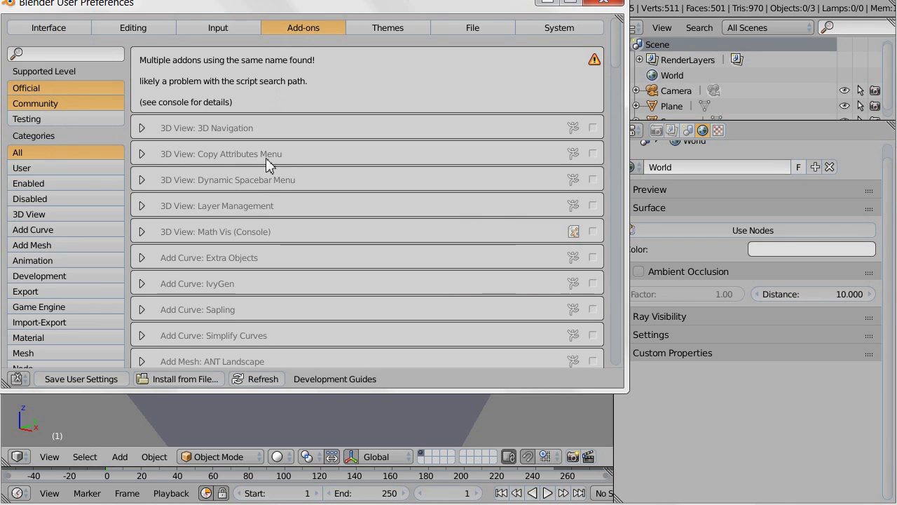
click(193, 379)
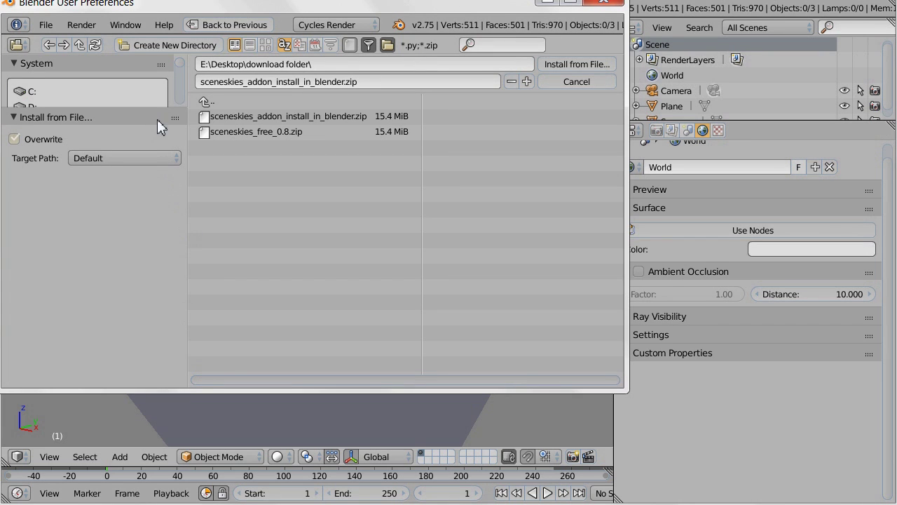
click(572, 64)
click(593, 129)
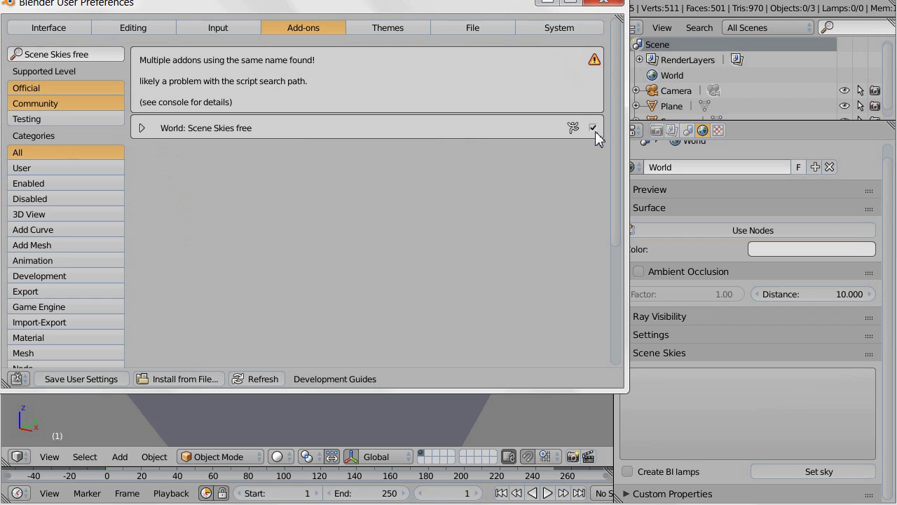
click(603, 2)
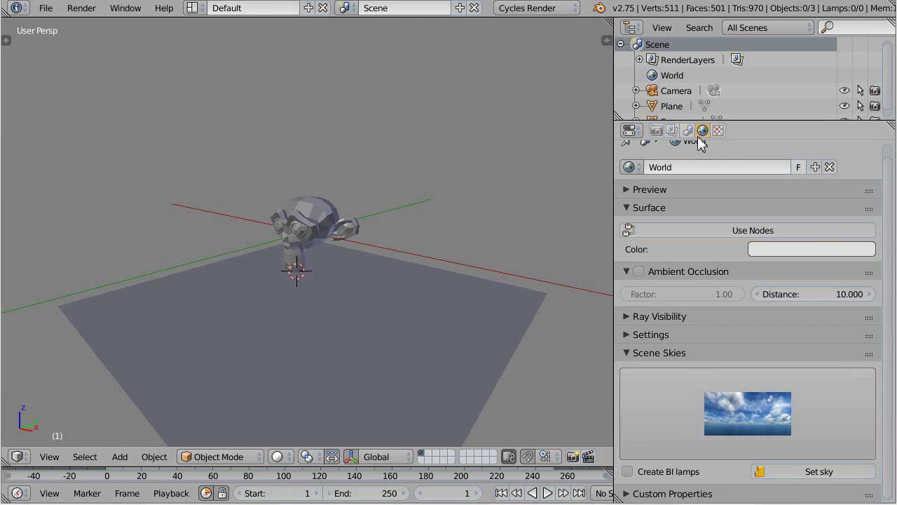
click(820, 403)
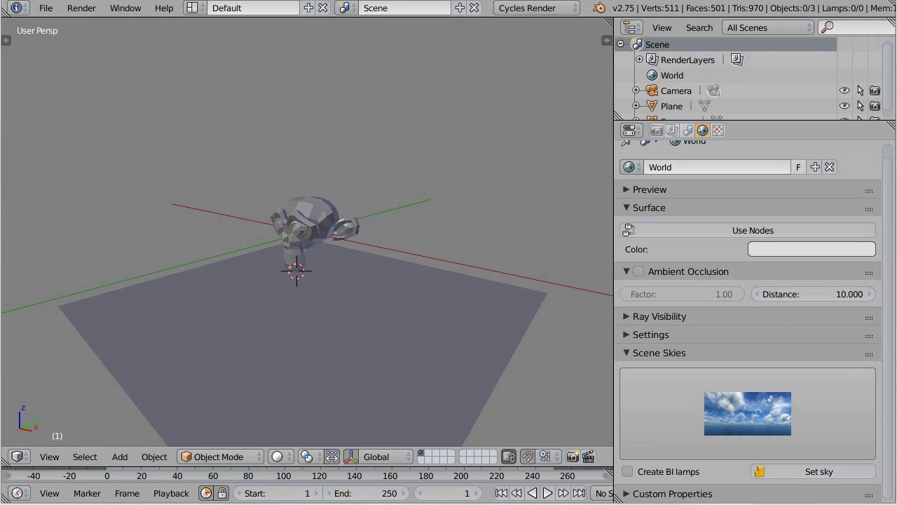
Raise the ground plane along the Z axis so it sits closer beneath the monkey head.
right_click(340, 311)
key(g)
key(z)
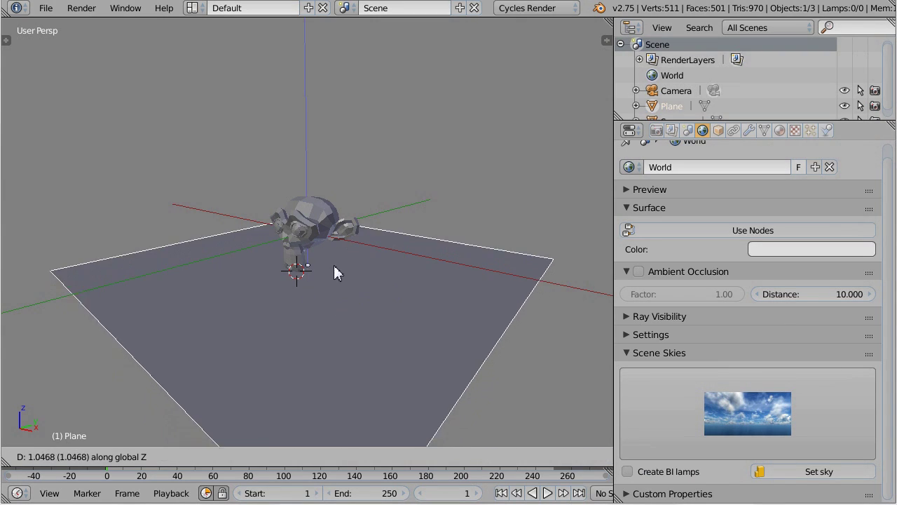
click(332, 292)
Add a cube mesh and raise it along the Z axis onto the ground plane.
key(shift+a)
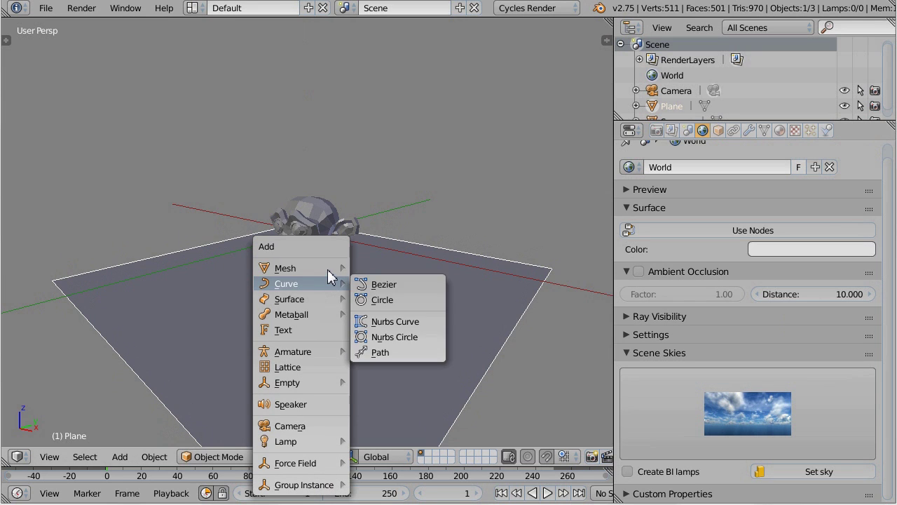
mouse_move(329, 269)
click(372, 284)
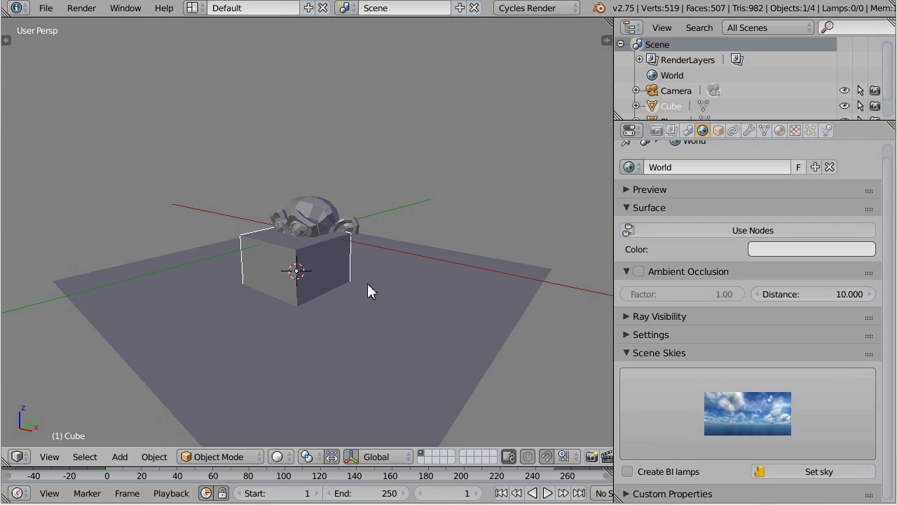
key(g)
key(z)
click(359, 252)
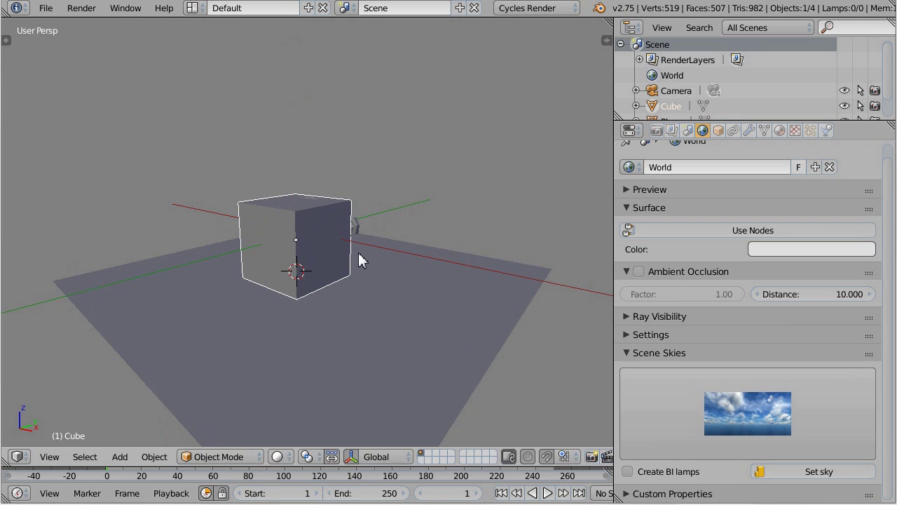
Move the cube in the negative X direction so it stands beside the monkey head.
key(g)
key(y)
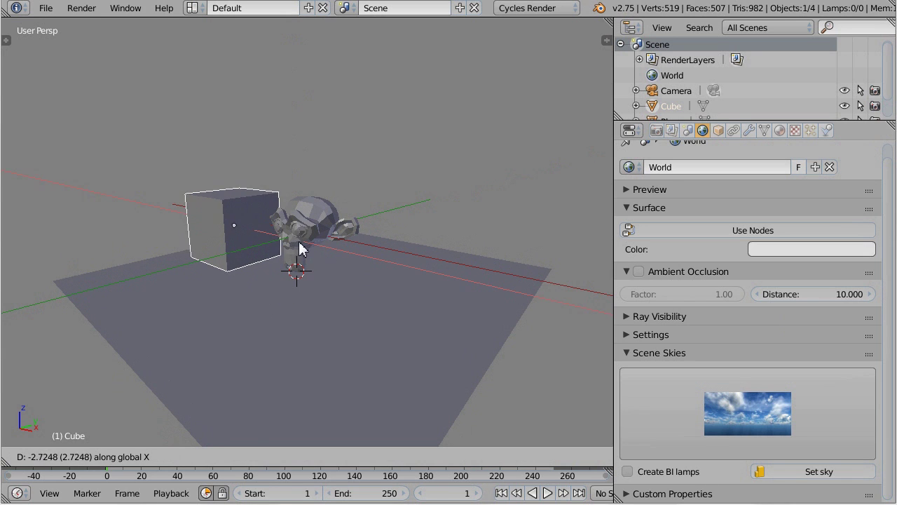
click(305, 258)
Add a torus mesh and raise it along the Z axis above the ground plane.
key(shift+a)
mouse_move(324, 269)
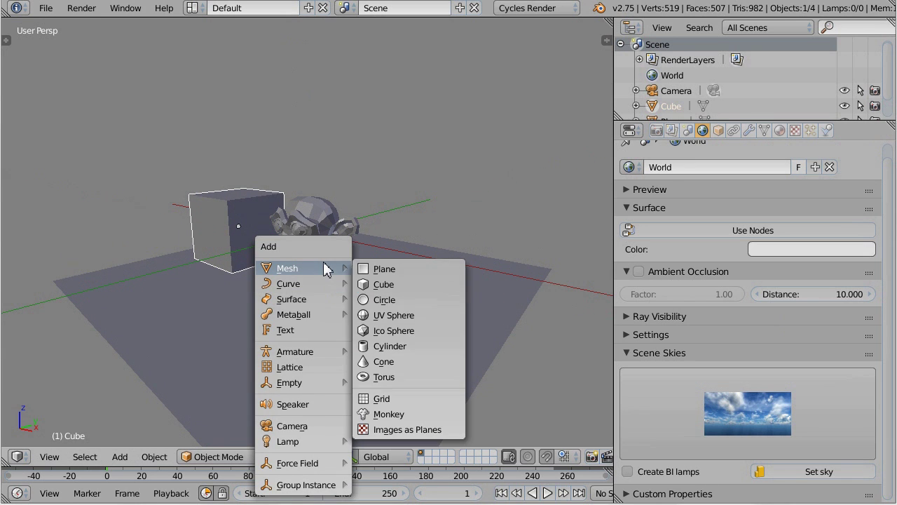
click(405, 376)
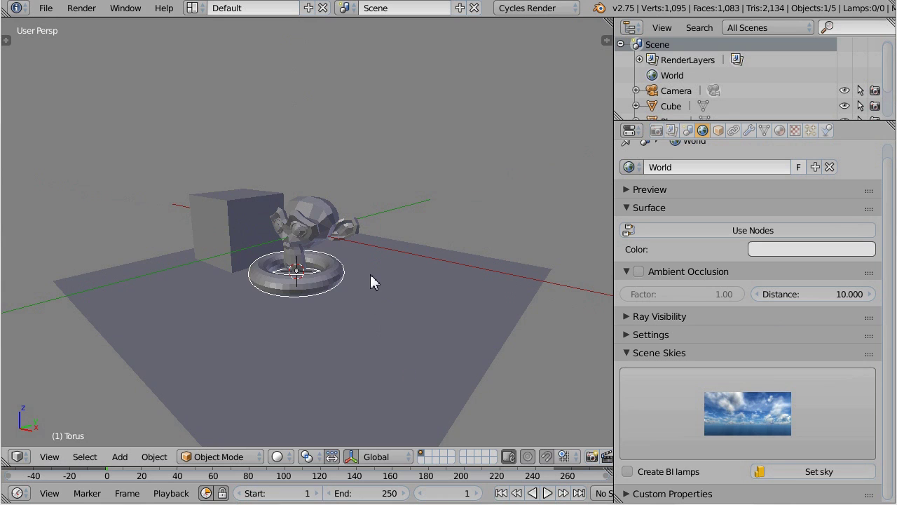
key(g)
key(z)
click(356, 255)
Move the torus about 3 units along the positive X axis, away from the monkey head, and adjust its scale.
key(g)
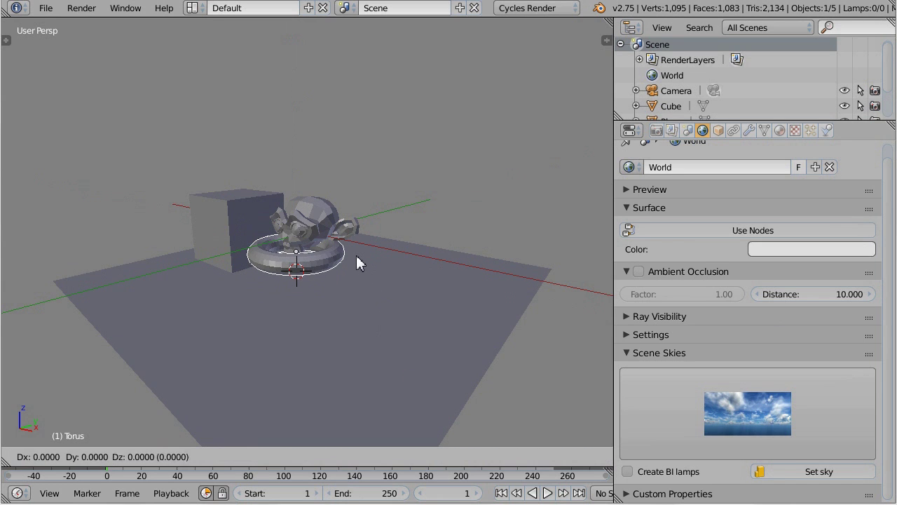
key(x)
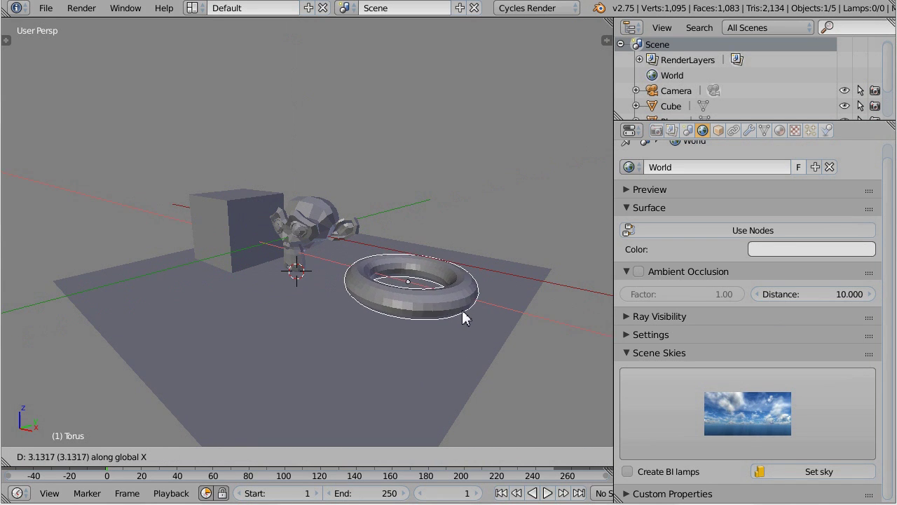
click(477, 320)
key(s)
click(444, 352)
Lower the torus about 0.34 along the Z axis onto the ground plane and deselect it.
middle_drag(445, 353, 462, 324)
key(g)
key(z)
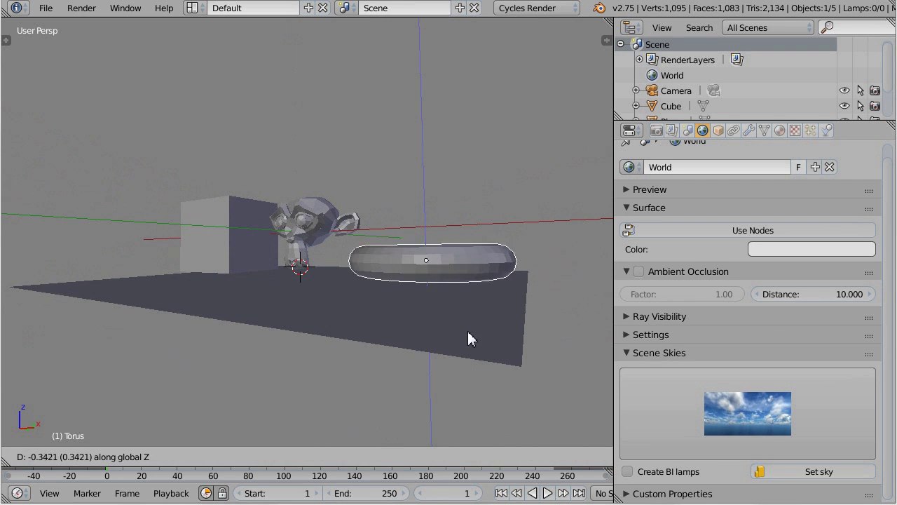
click(466, 333)
middle_drag(541, 238, 527, 290)
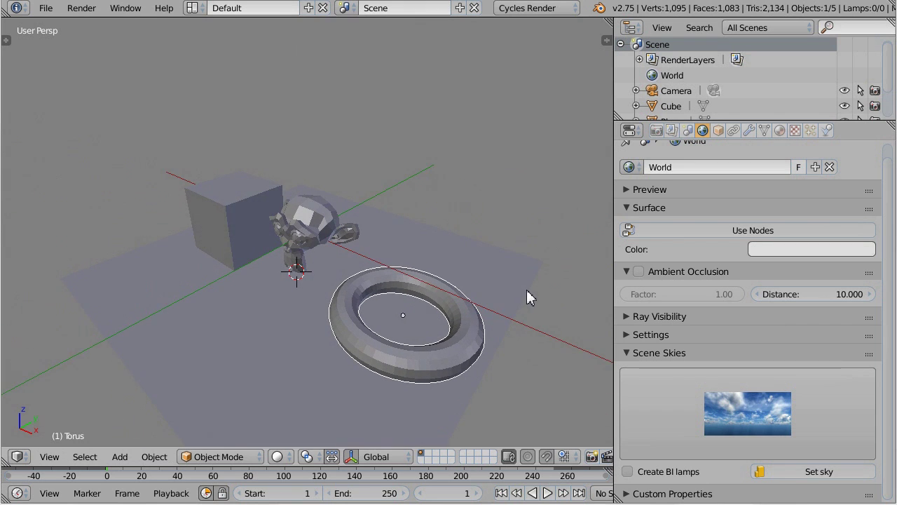
middle_drag(438, 310, 465, 254)
scroll(465, 254, down, 2)
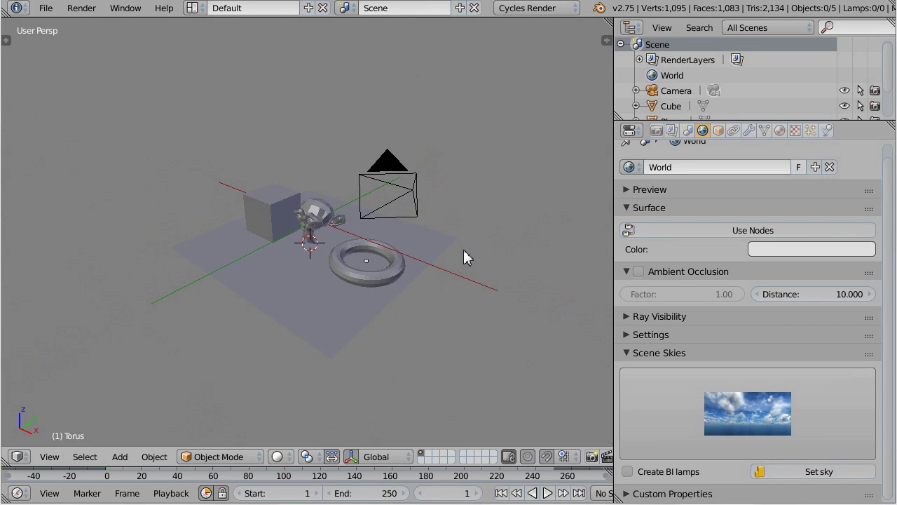
Choose the blue cloudy sky in Scene Skies, apply it, and keep Scene Skies as the active world.
click(747, 410)
click(51, 249)
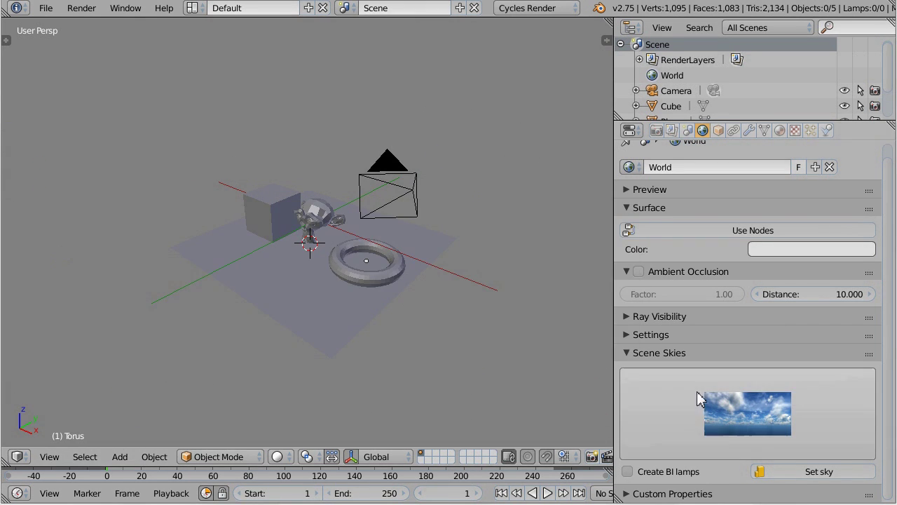
click(805, 475)
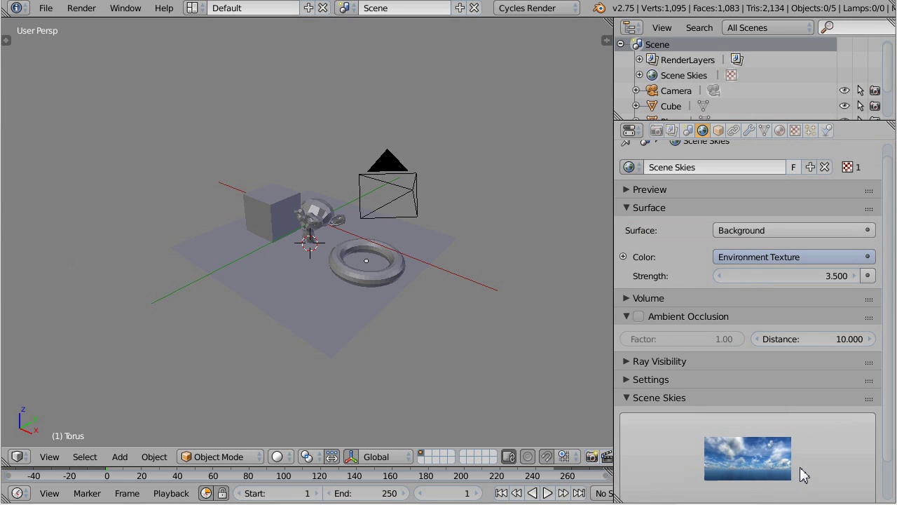
click(629, 167)
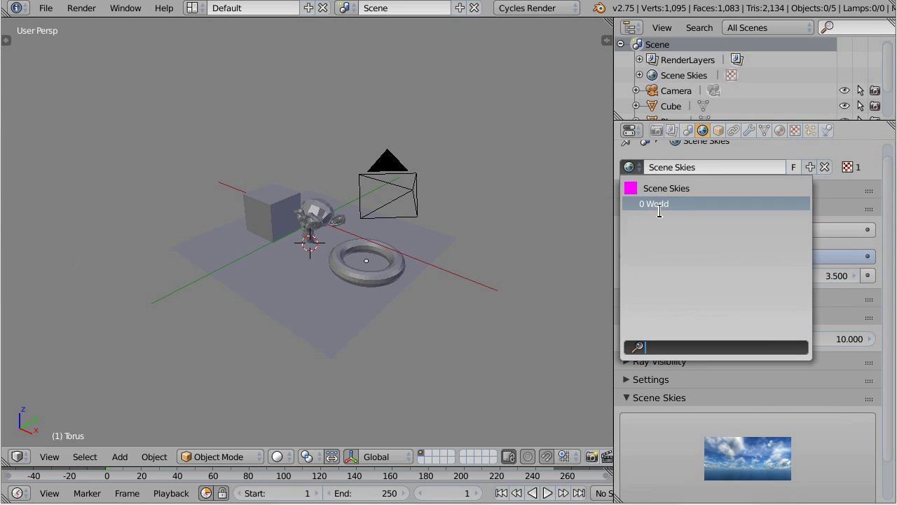
click(659, 188)
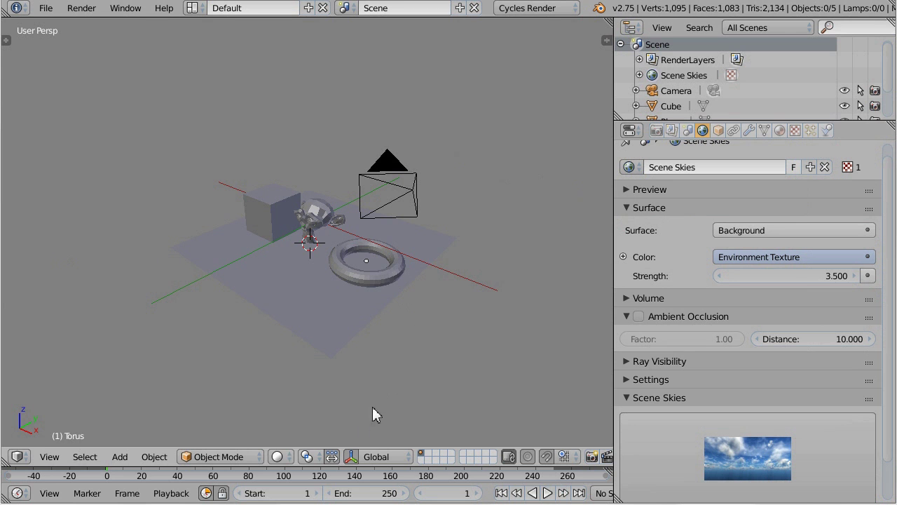
Preview the scene in Rendered viewport shading and examine the sky lighting on the objects up close.
click(282, 456)
click(311, 355)
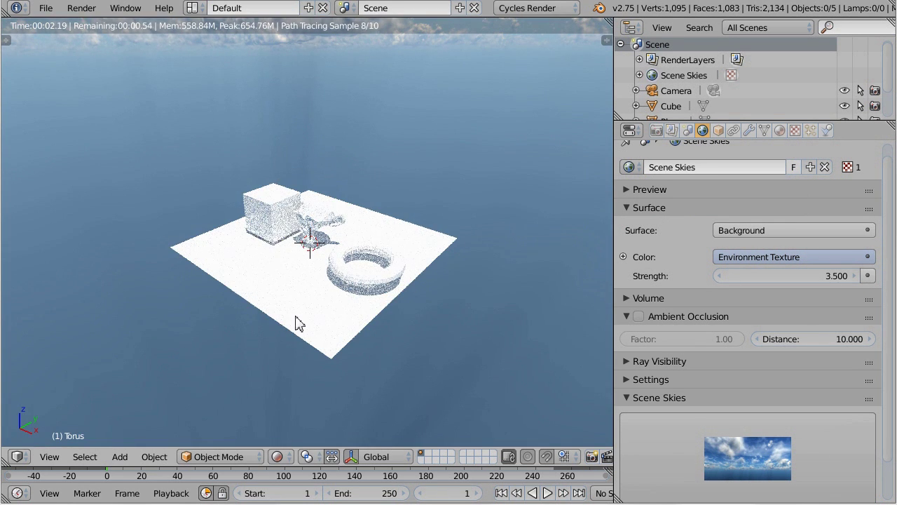
scroll(294, 337, up, 5)
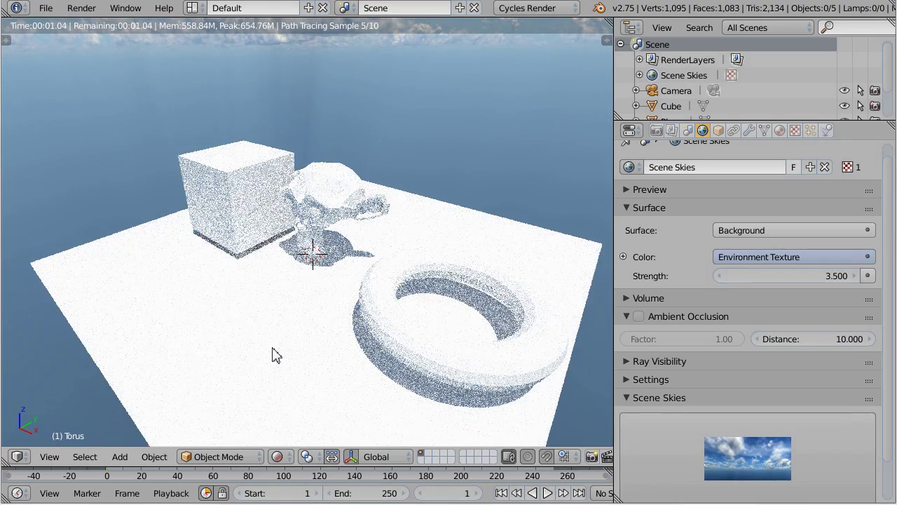
Switch the viewport to wireframe and give the torus a new material with an HSV colour value of 0.6.
key(z)
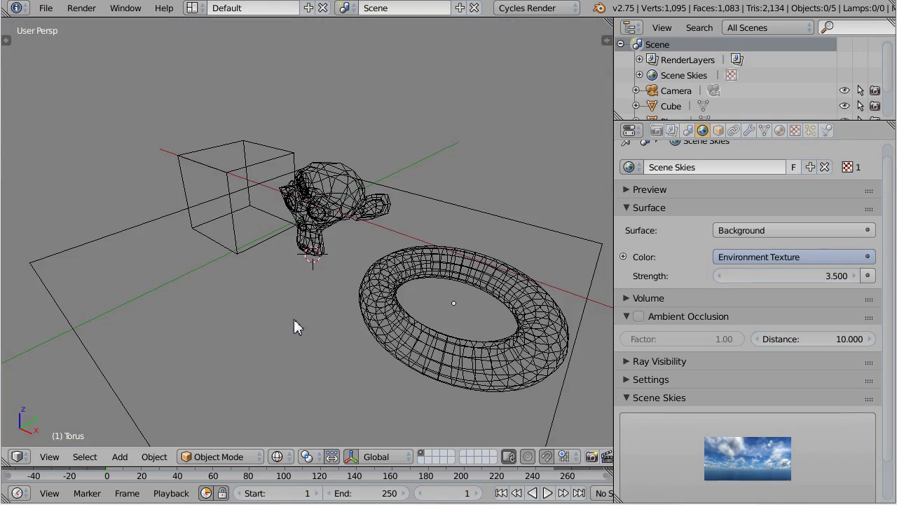
right_click(376, 307)
click(777, 131)
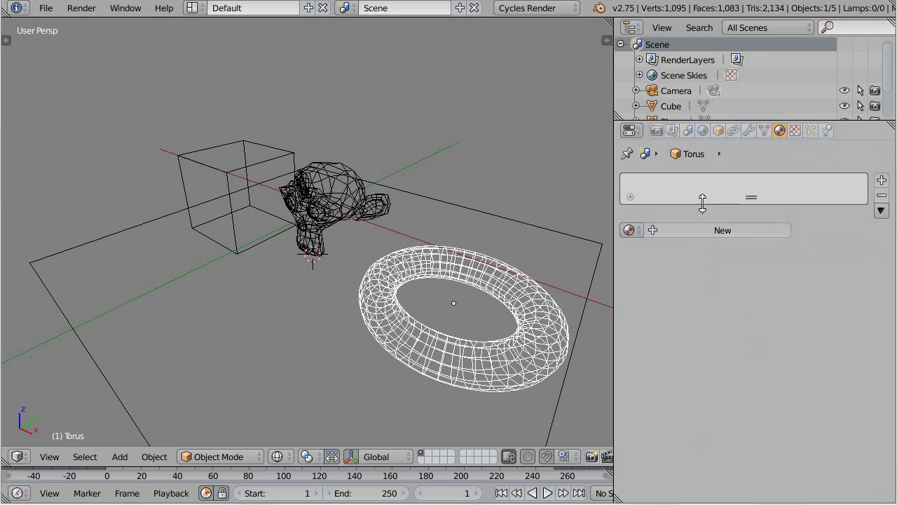
click(701, 230)
click(748, 339)
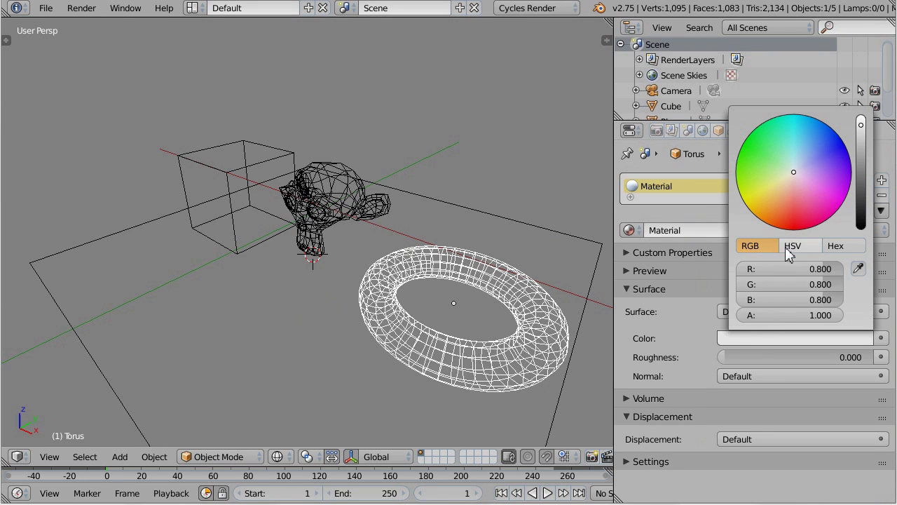
text(0.6)
key(Return)
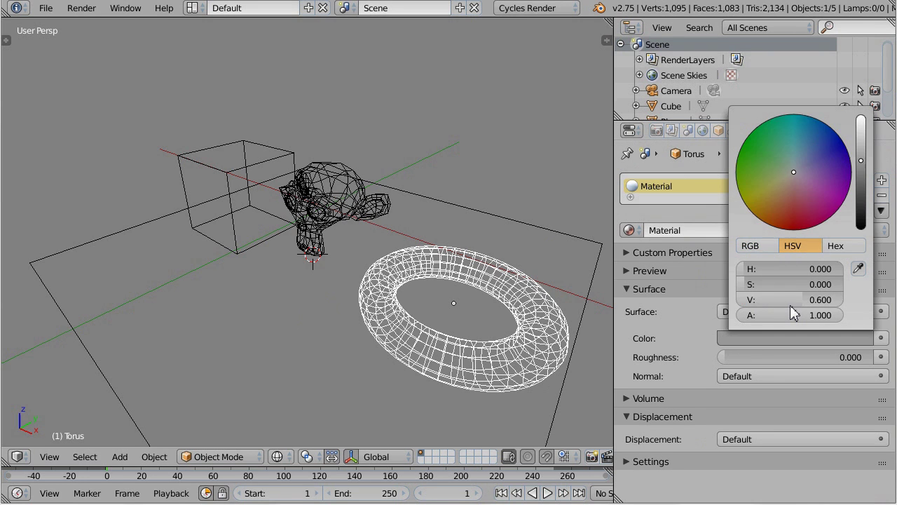
Assign the torus's existing material, Material, to the monkey head.
right_click(314, 214)
click(628, 230)
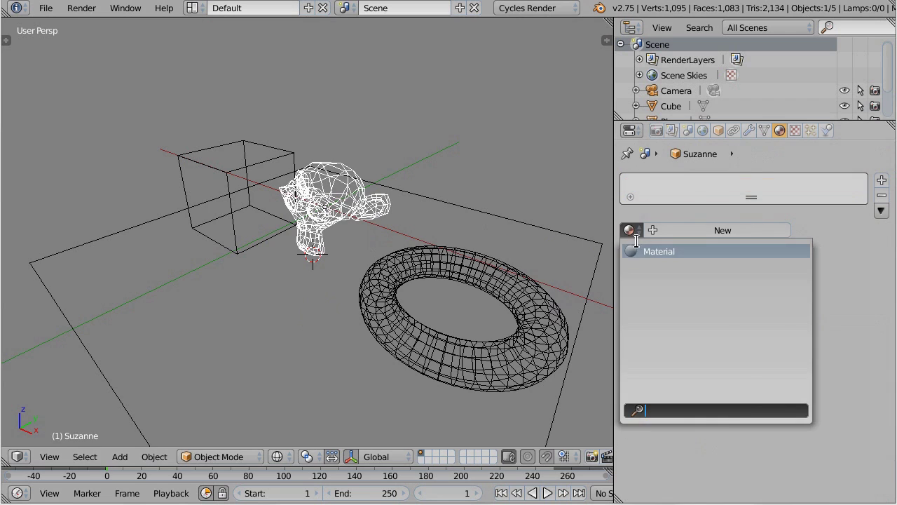
click(641, 249)
Replace the cube's own material with the existing material named Material.
right_click(252, 173)
click(726, 231)
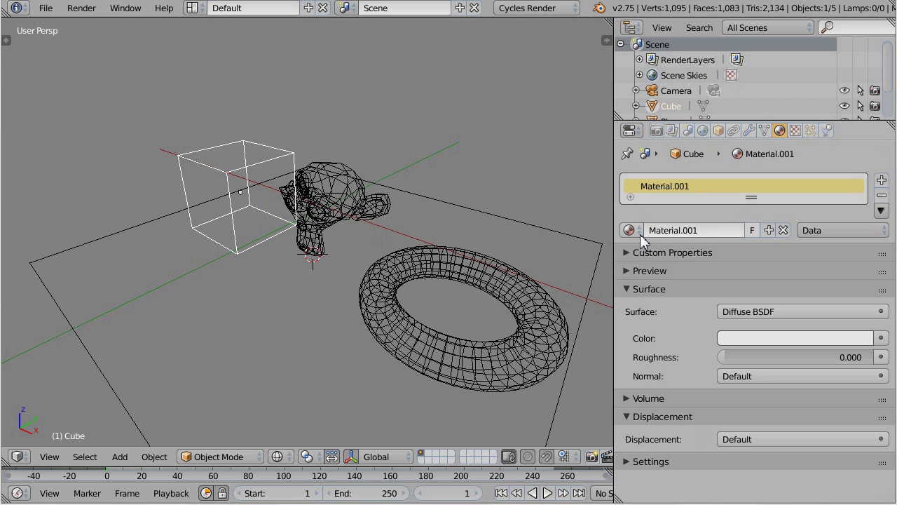
click(783, 230)
click(629, 229)
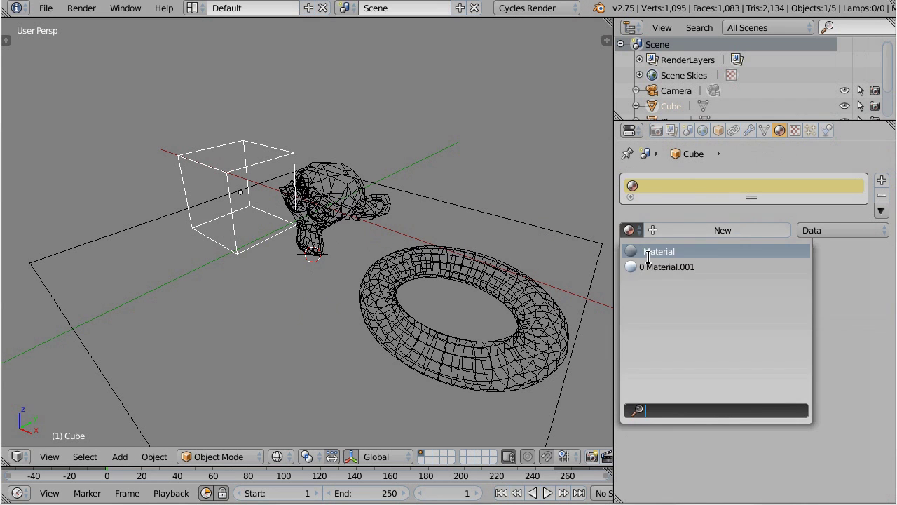
click(647, 253)
Assign the existing material named Material to the ground plane.
right_click(437, 210)
click(629, 230)
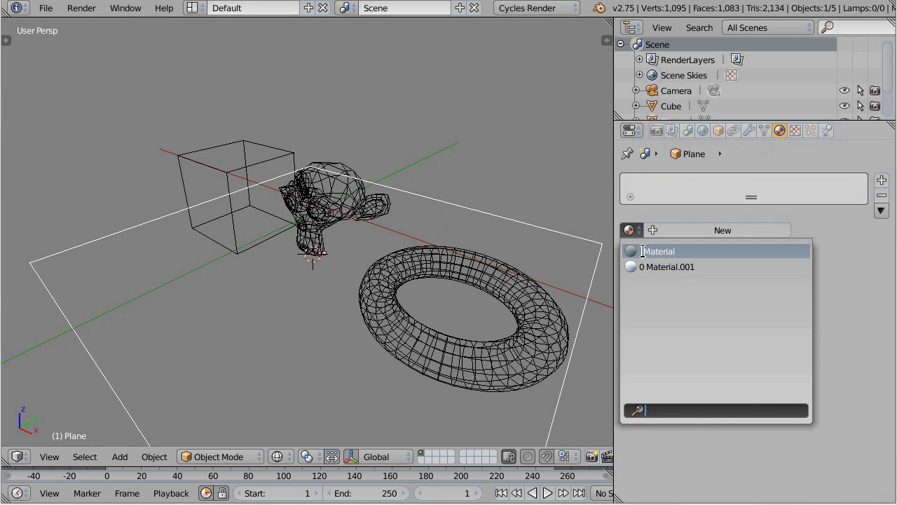
click(645, 251)
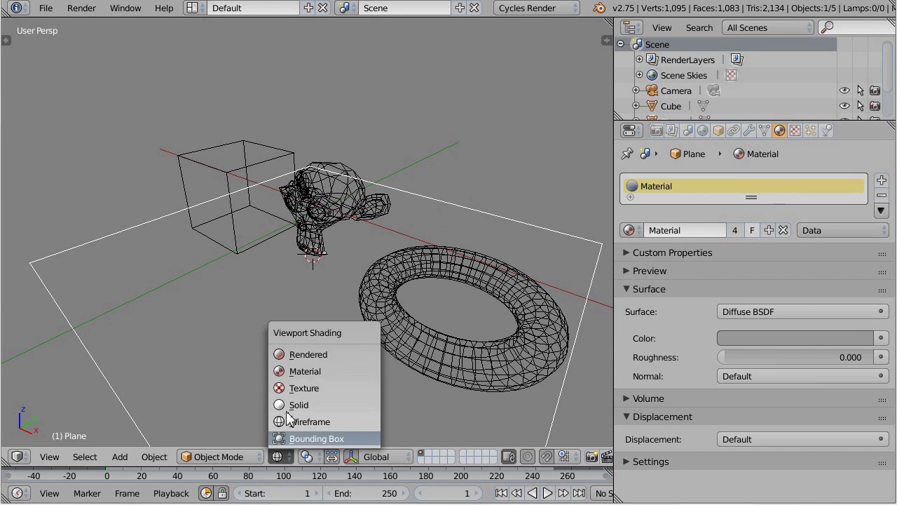
Preview the scene in Rendered viewport shading and examine the blue sky's lighting and shadows from several sides.
click(277, 456)
click(296, 353)
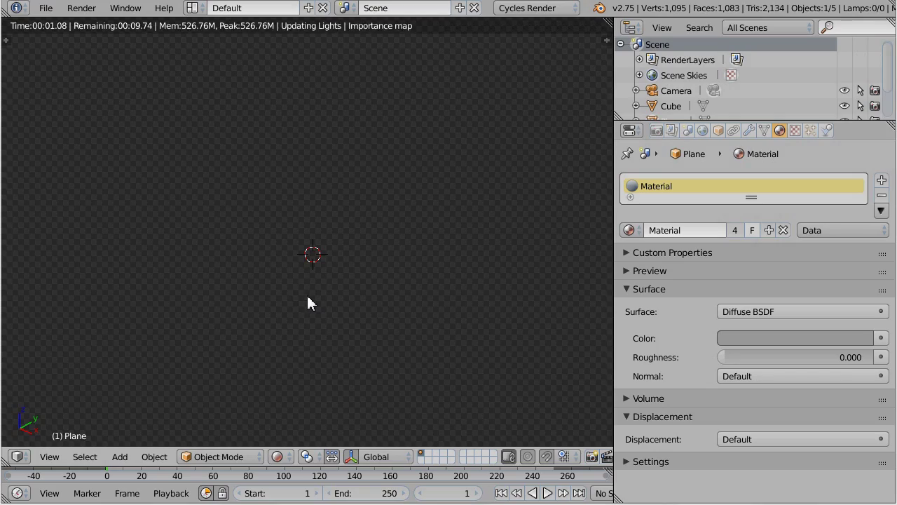
scroll(307, 300, down, 5)
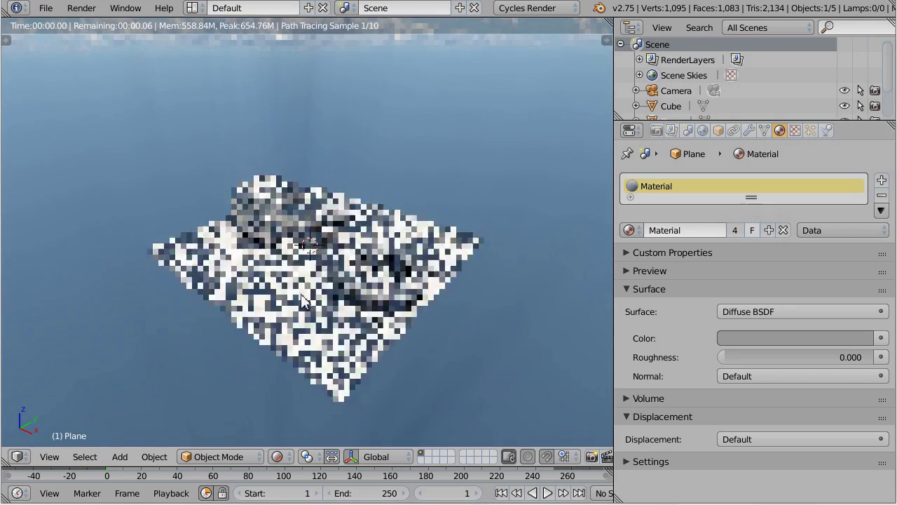
middle_drag(306, 300, 428, 244)
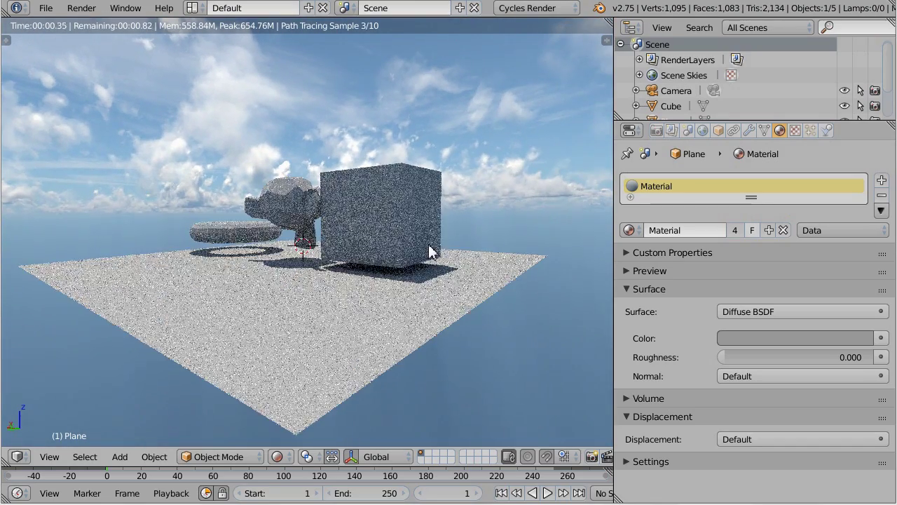
middle_drag(550, 256, 423, 292)
scroll(405, 303, down, 6)
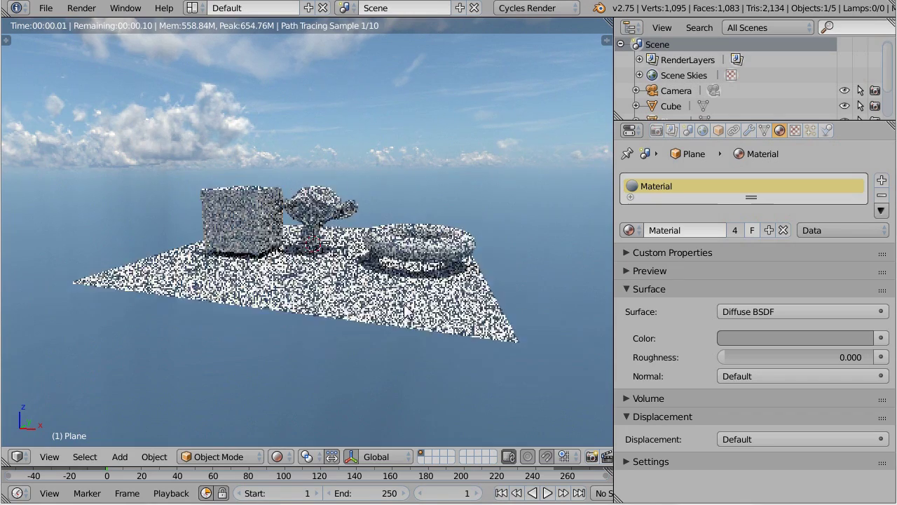
mouse_move(316, 335)
middle_down()
mouse_move(365, 291)
mouse_move(472, 271)
mouse_move(628, 298)
mouse_move(692, 297)
mouse_move(738, 279)
mouse_move(711, 231)
mouse_move(668, 201)
mouse_move(479, 255)
mouse_move(369, 336)
mouse_move(321, 340)
middle_up()
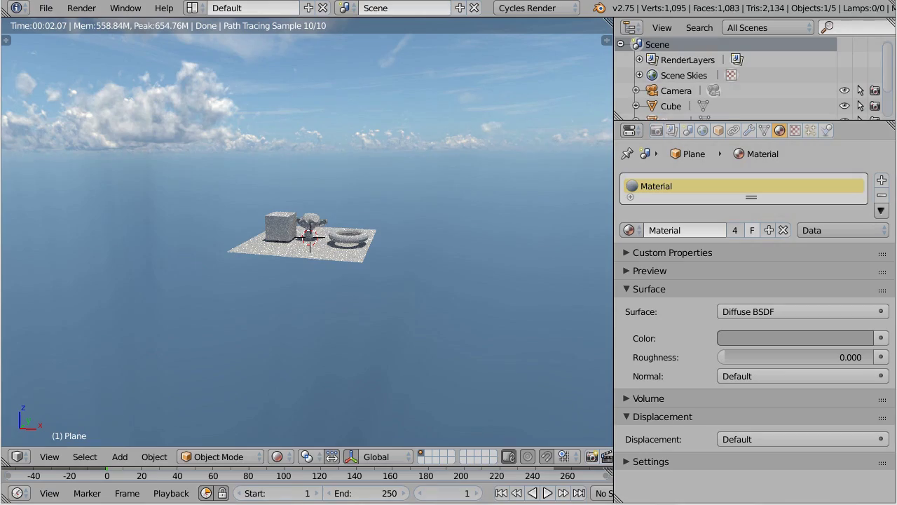
Choose the sunset sky with golden clouds in the world's Scene Skies settings and apply it to the scene.
click(703, 132)
scroll(833, 383, down, 2)
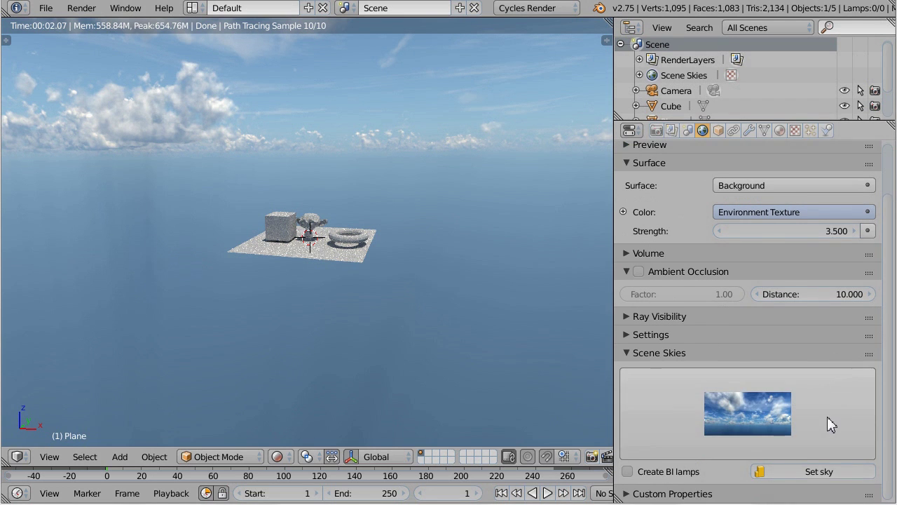
click(827, 416)
click(136, 249)
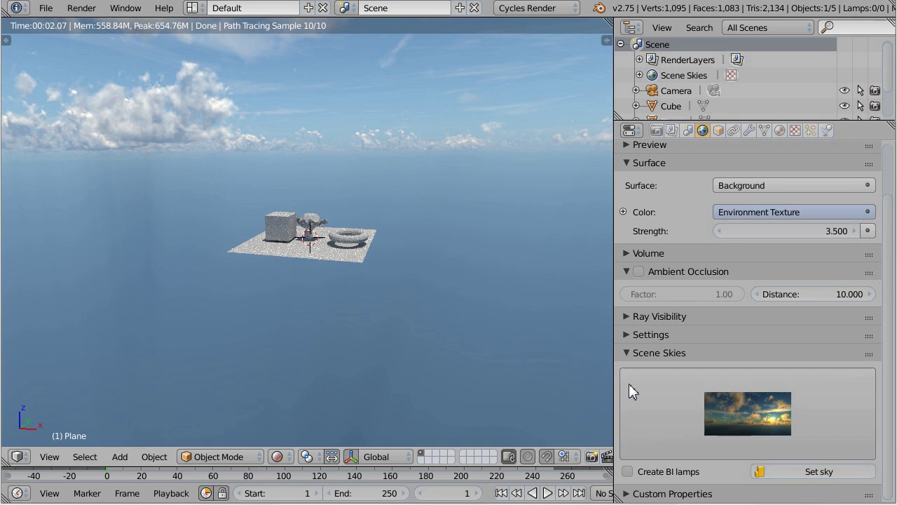
click(843, 472)
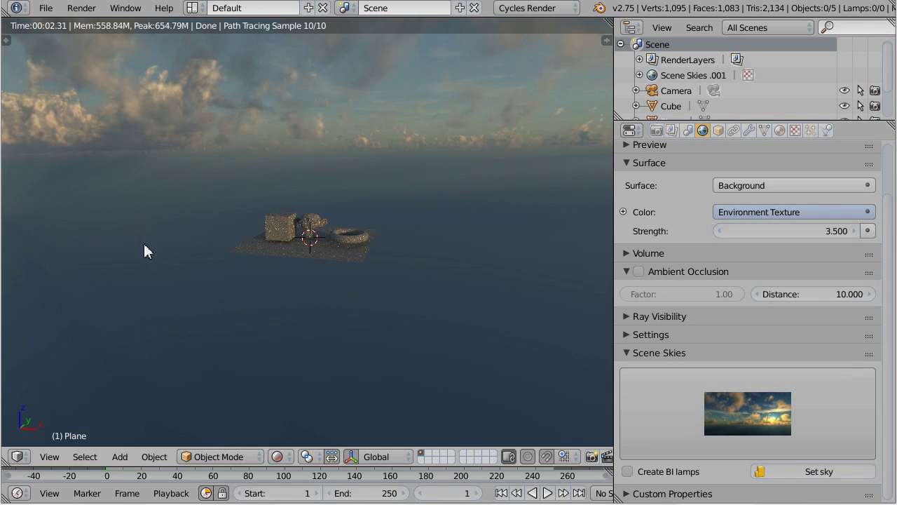
Examine the sunset sky's lighting on the cube, monkey head and torus, both up close and facing the sun.
middle_drag(144, 250, 297, 258)
scroll(373, 264, up, 3)
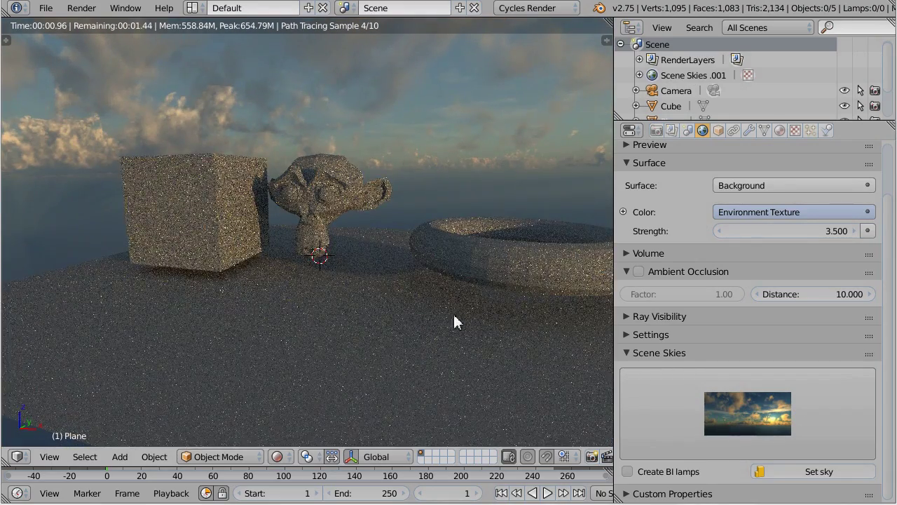
middle_drag(503, 297, 302, 283)
scroll(301, 283, down, 10)
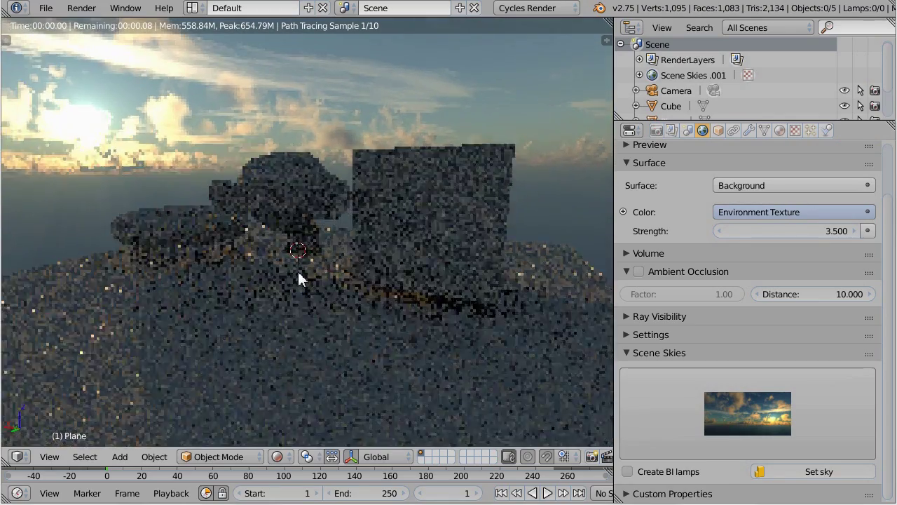
middle_drag(301, 280, 410, 290)
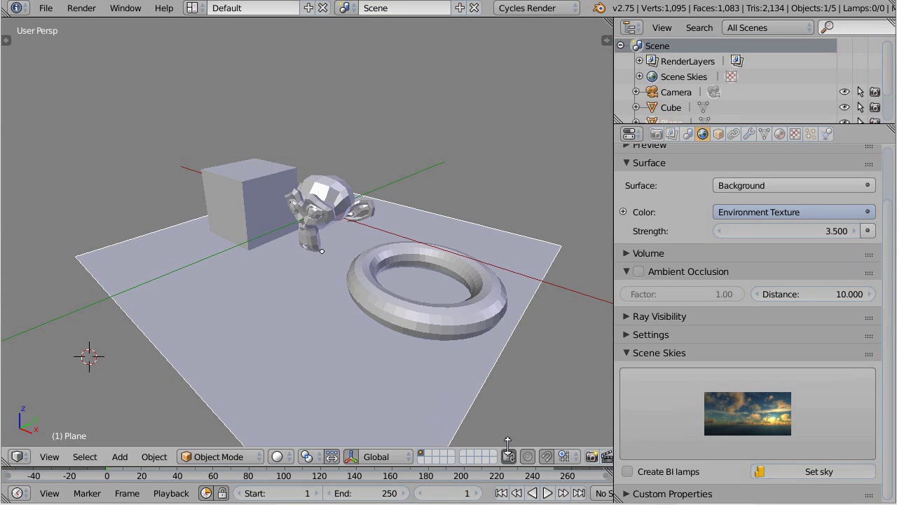
Apply the sunset sky with Create BI lamps enabled, and enlarge the Outliner to list all scene objects.
click(656, 472)
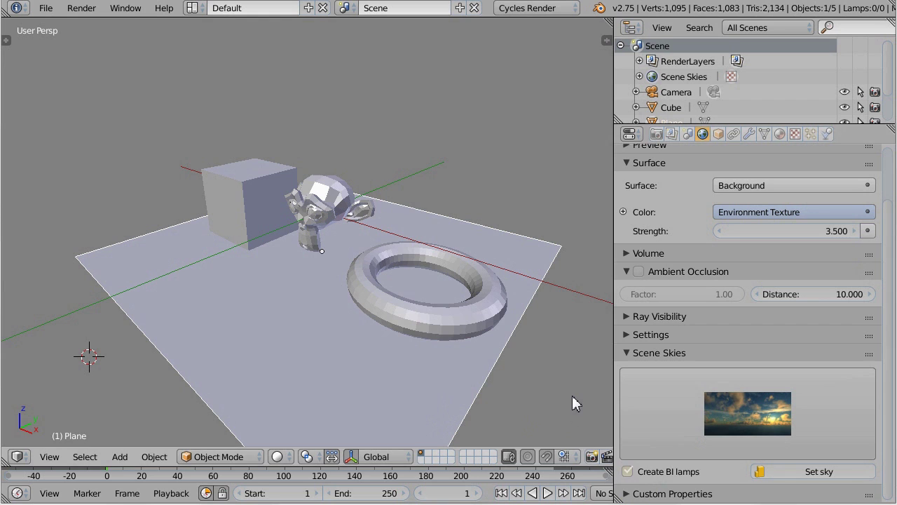
click(768, 472)
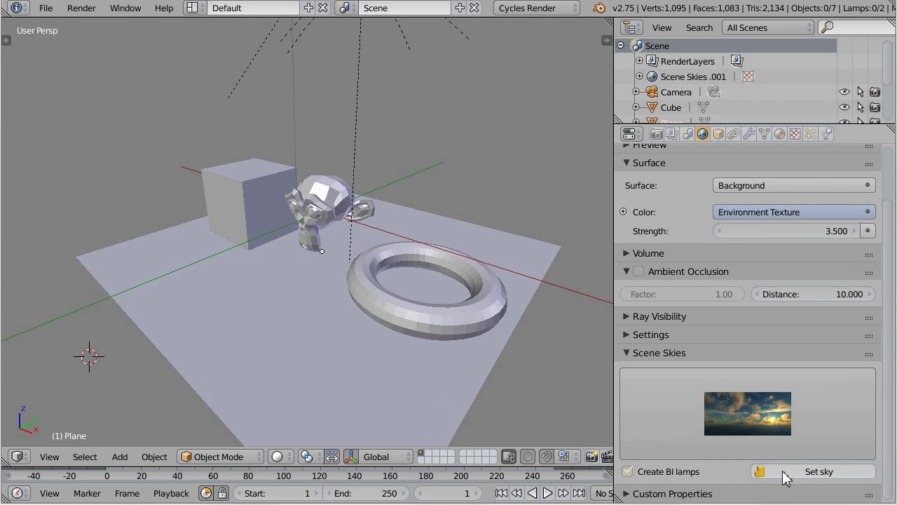
scroll(356, 87, down, 2)
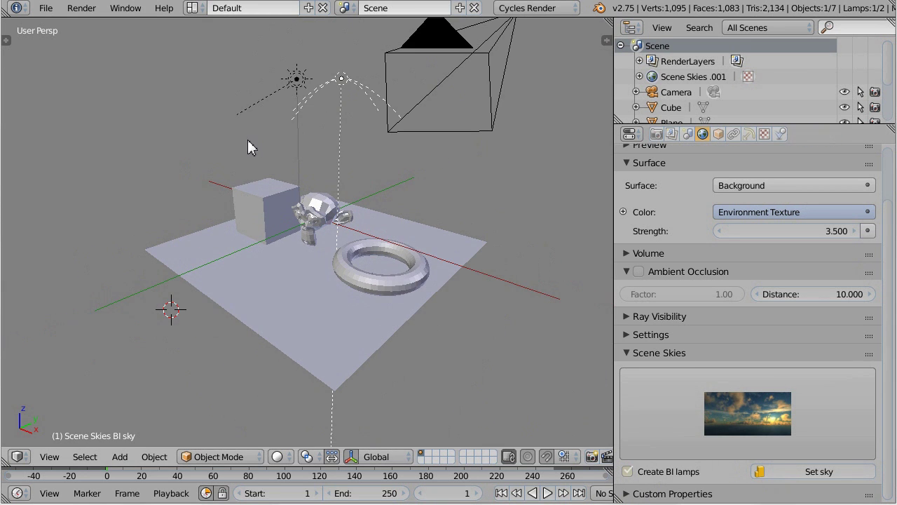
middle_drag(249, 147, 286, 91)
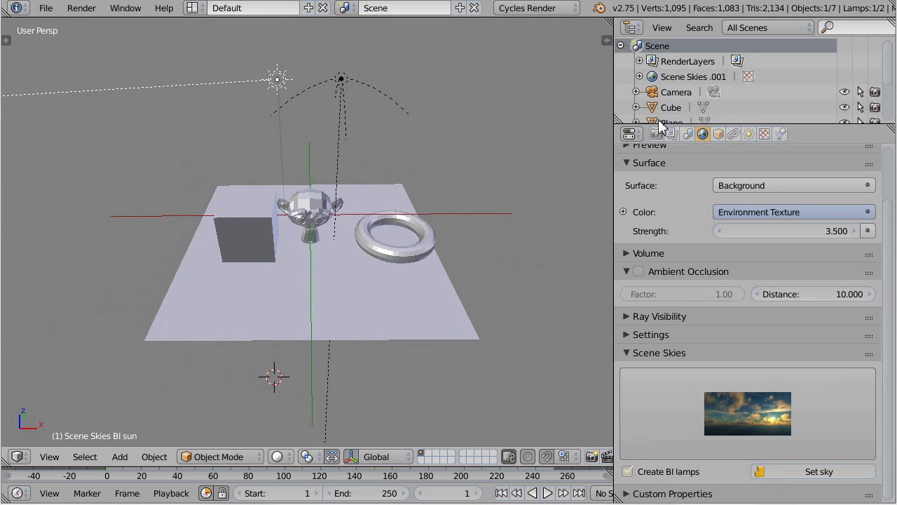
drag(740, 125, 740, 203)
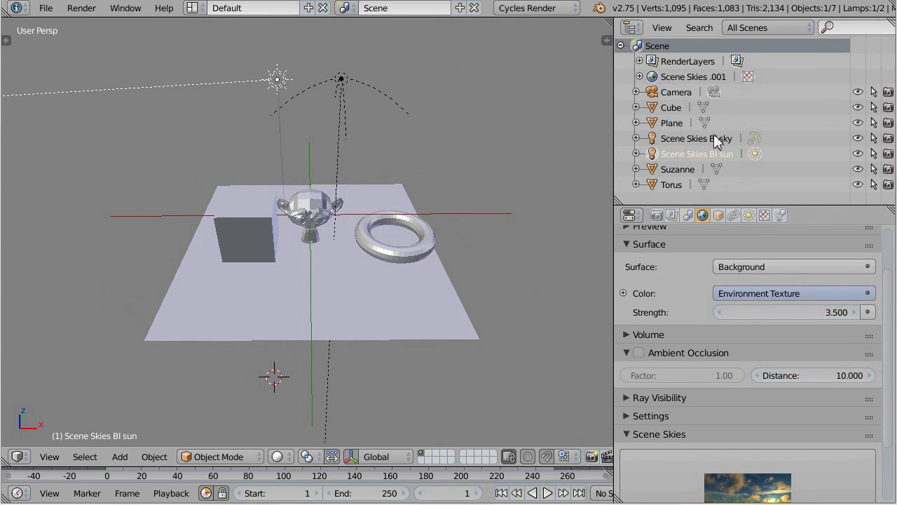
Change the render engine to Blender Render and preview the scene in Rendered viewport shading.
click(544, 9)
click(543, 26)
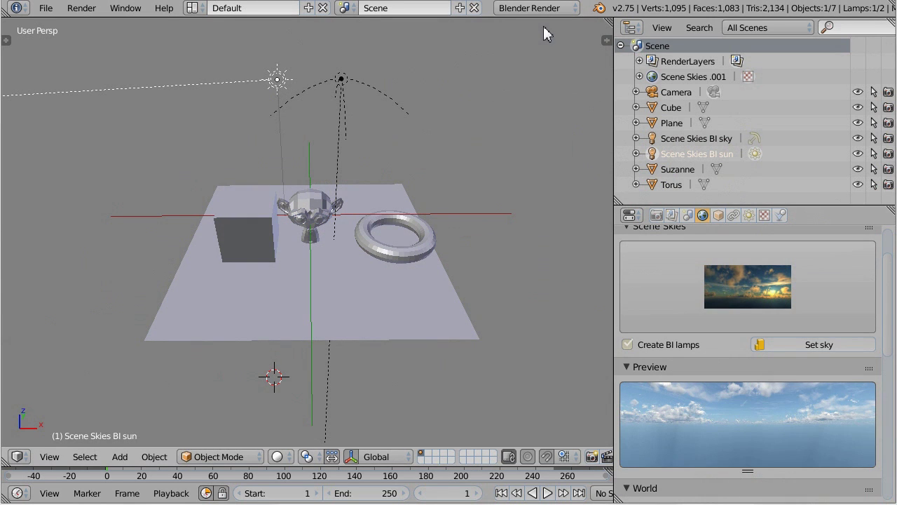
click(280, 458)
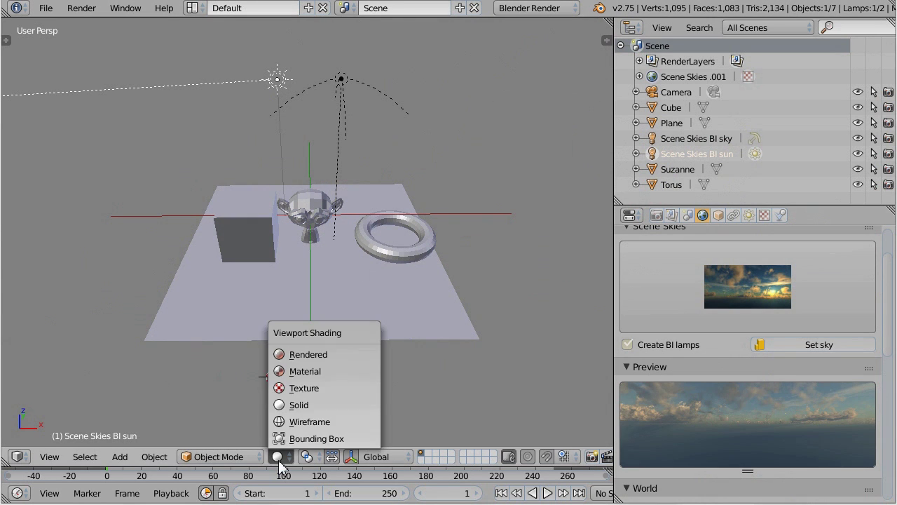
click(300, 354)
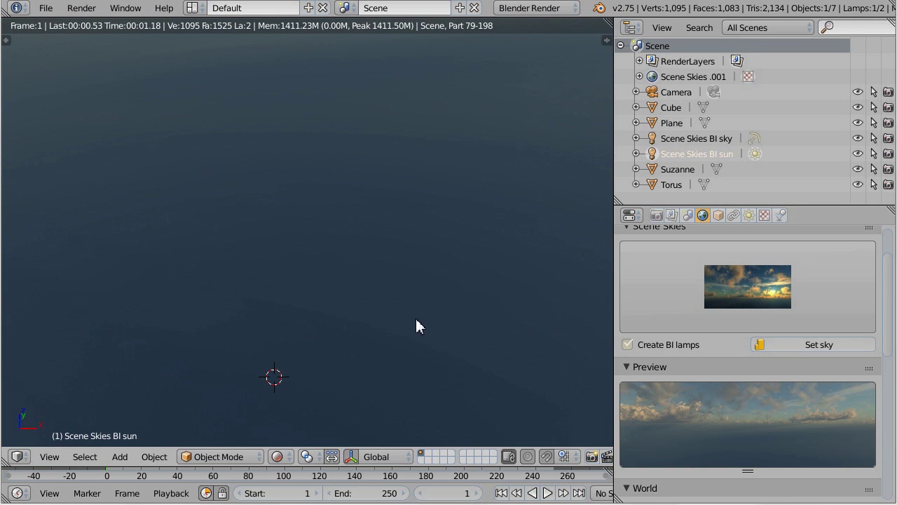
middle_drag(417, 327, 427, 287)
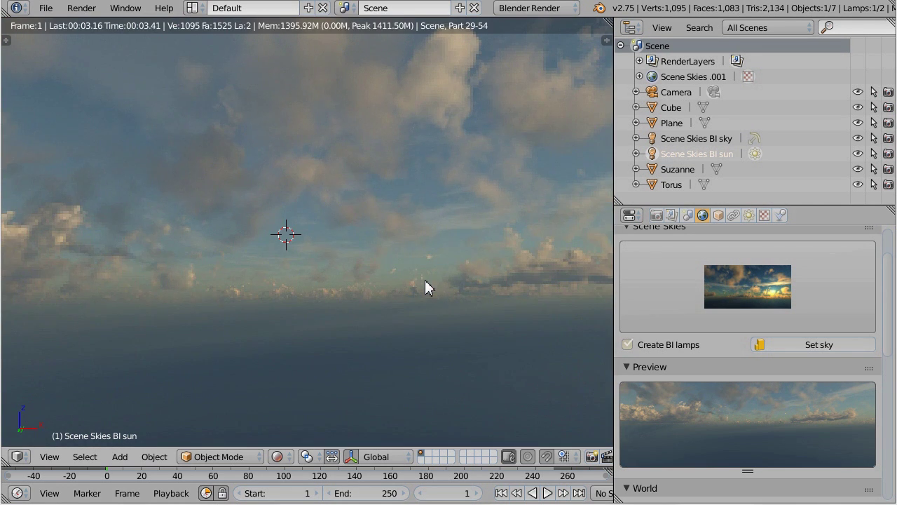
Switch the viewport to wireframe and turn off node use for the monkey head's material.
click(279, 456)
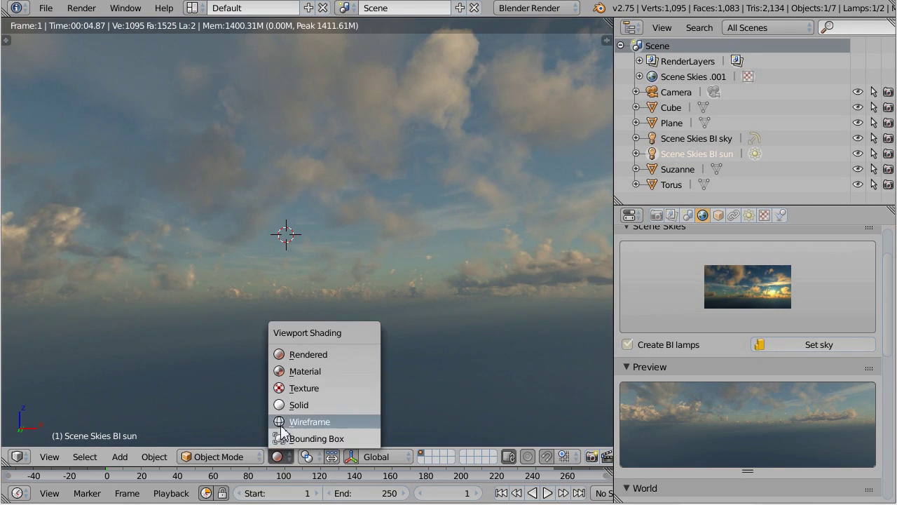
click(282, 423)
right_click(317, 217)
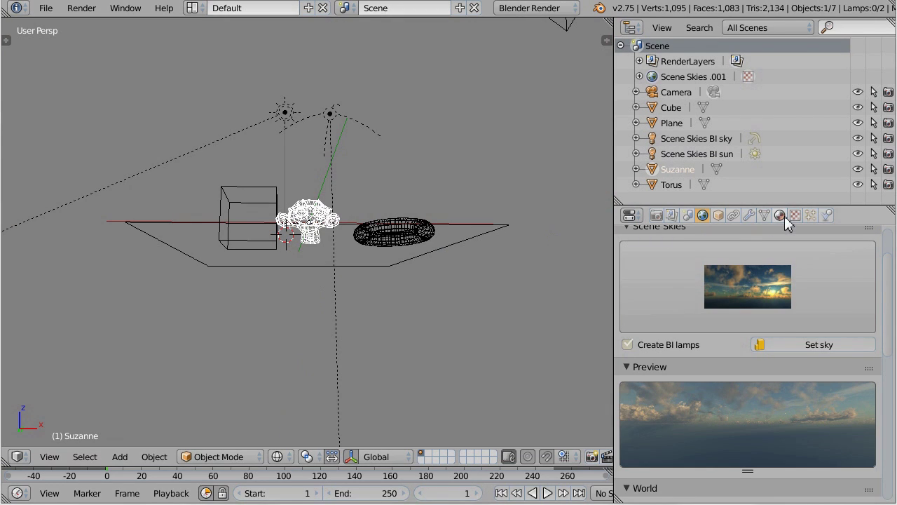
click(780, 216)
click(796, 313)
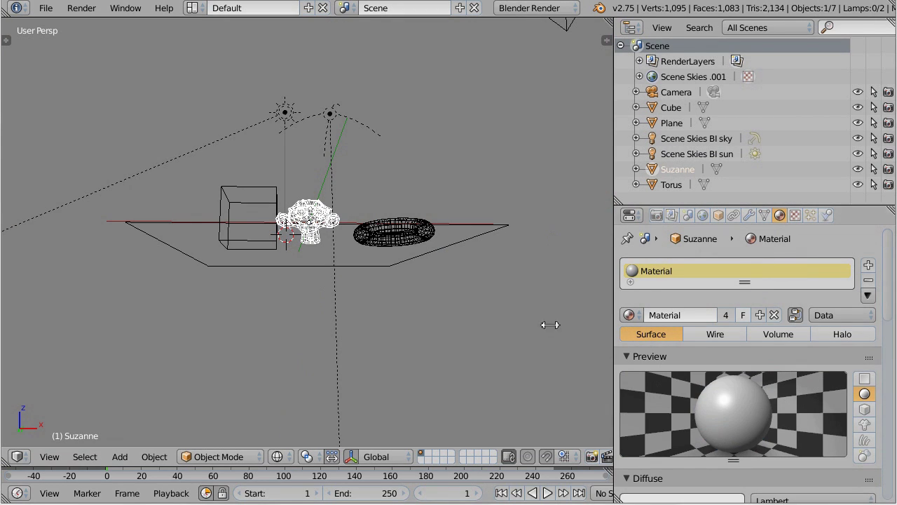
Preview the scene in Rendered viewport shading and examine the Blender Render sunset lighting from several sides.
click(280, 457)
click(299, 354)
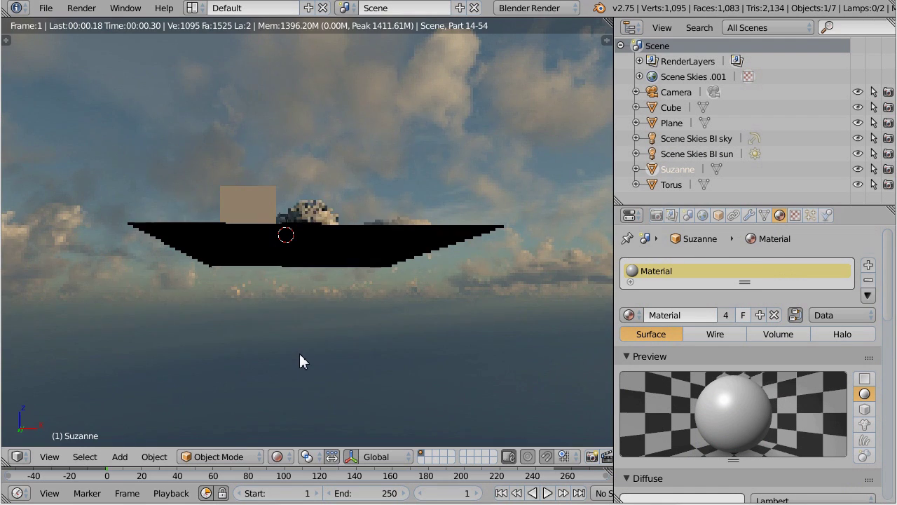
middle_drag(404, 233, 405, 252)
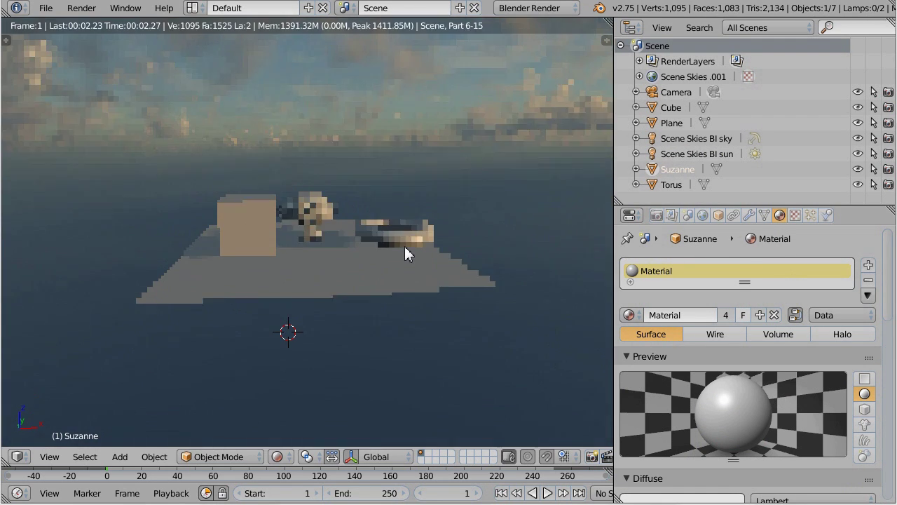
middle_drag(178, 273, 397, 264)
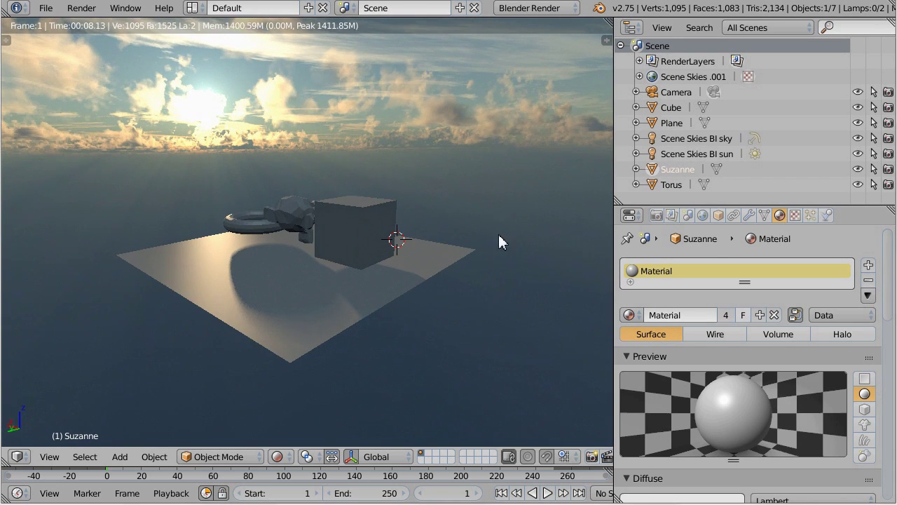
middle_drag(499, 235, 336, 236)
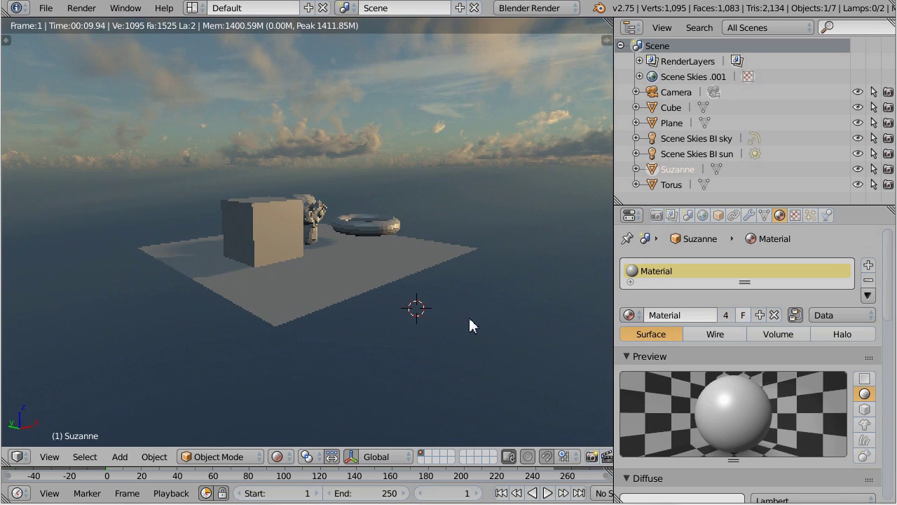
Choose the blue cloudy sky in Scene Skies and apply it with Create BI lamps enabled.
click(703, 215)
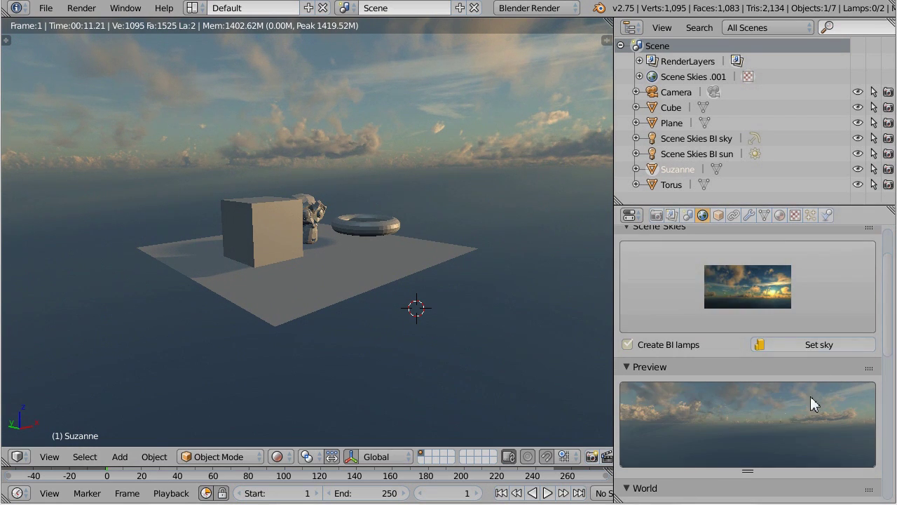
click(832, 292)
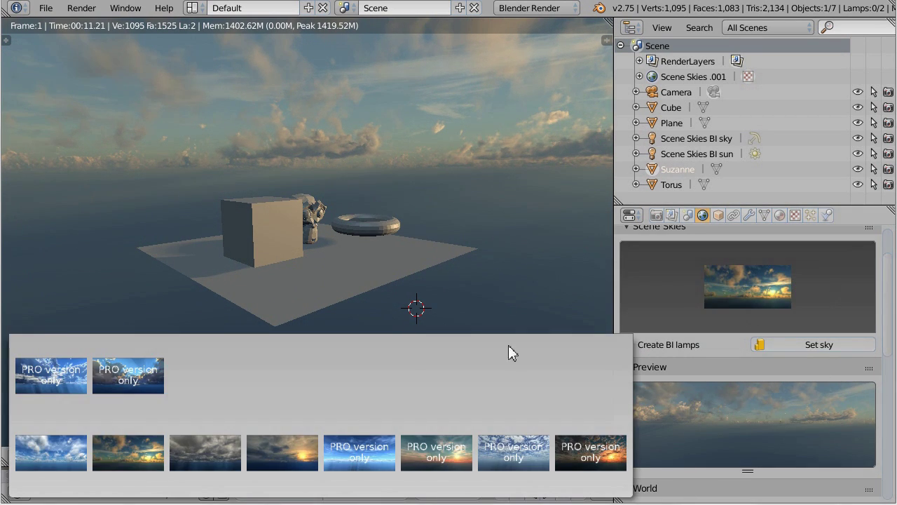
click(65, 435)
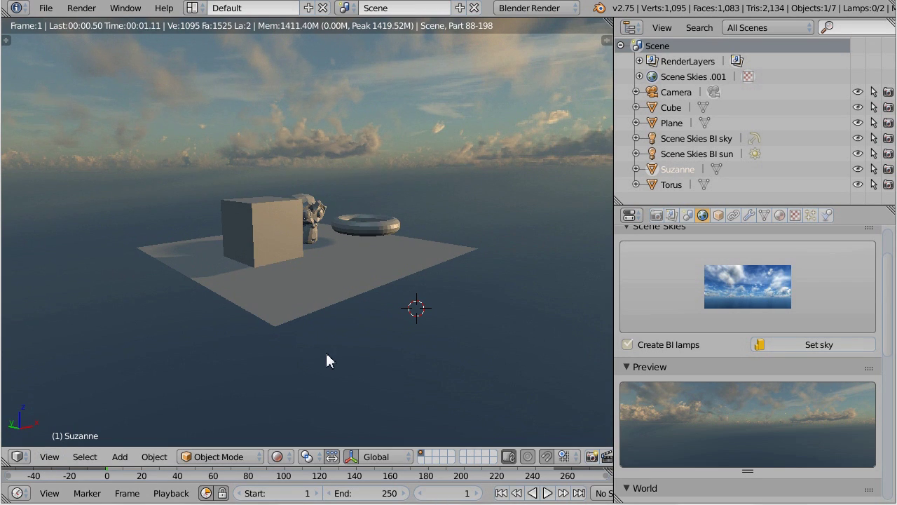
click(781, 351)
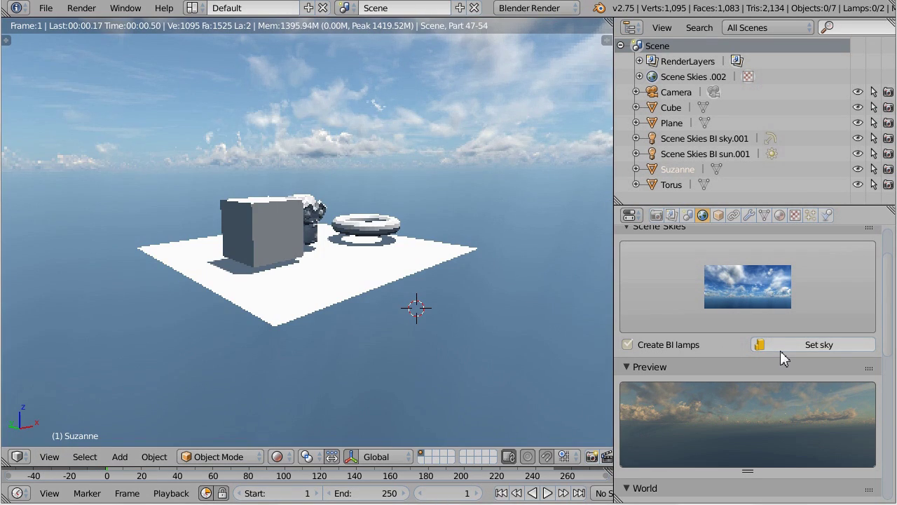
scroll(356, 313, up, 3)
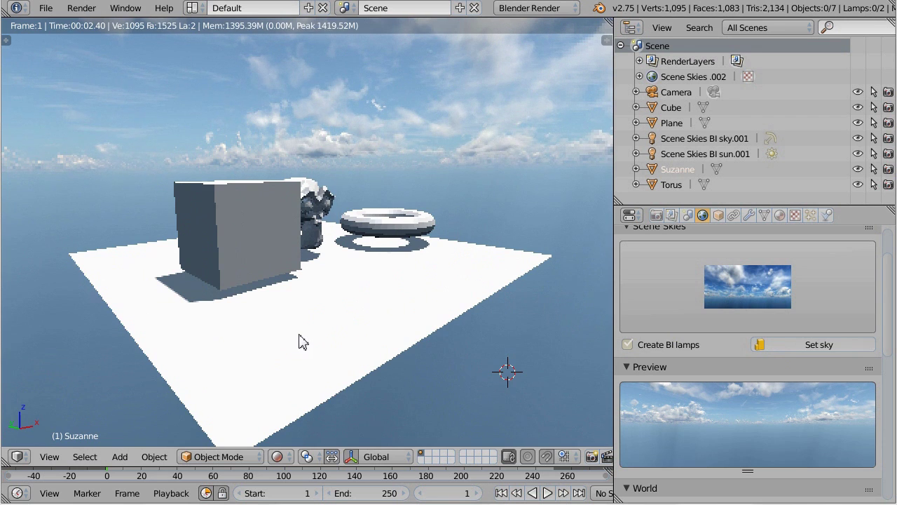
scroll(331, 323, down, 6)
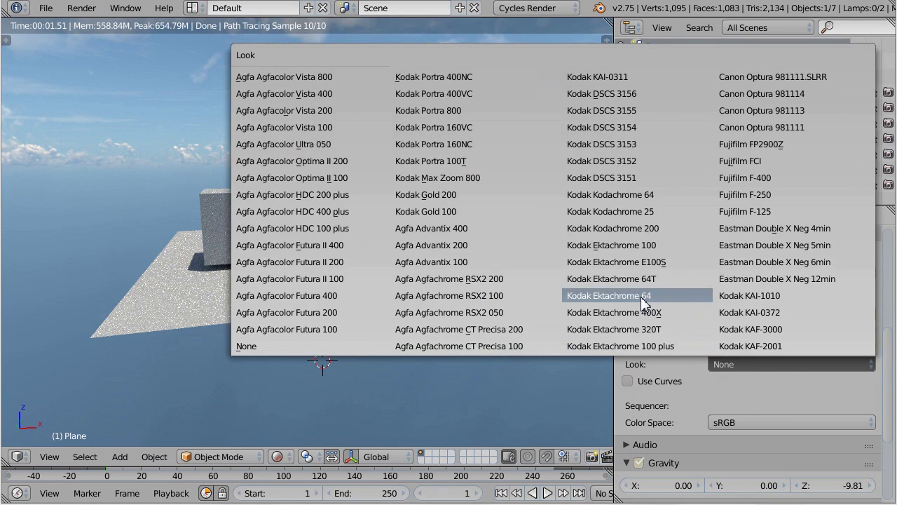
Try the Kodak Ektachrome 64, Kodak Kodachrome 200 and Agfa Agfacolor Futura 400 looks in the scene's color management.
click(640, 296)
click(740, 364)
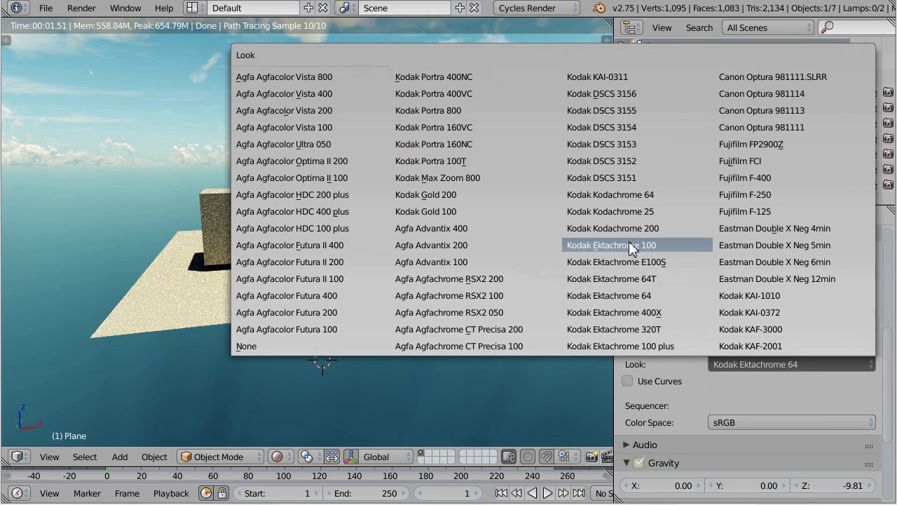
click(617, 228)
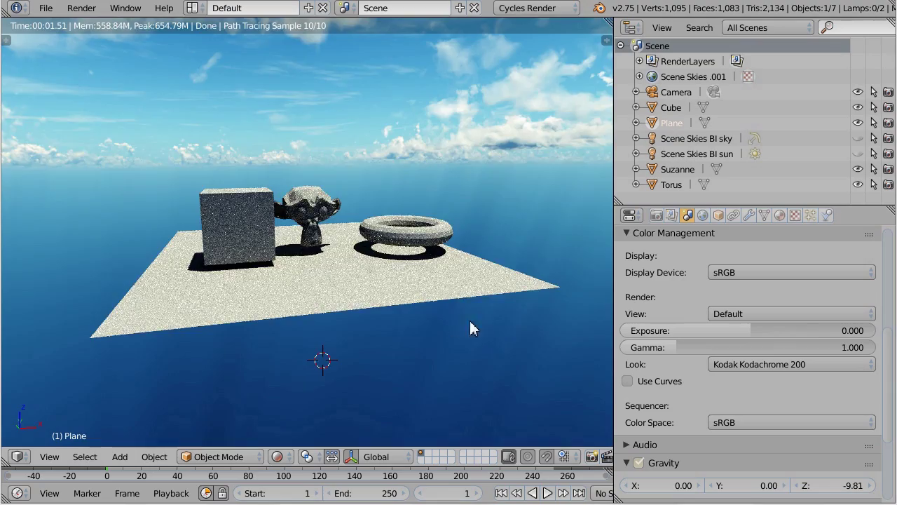
middle_drag(470, 320, 512, 311)
click(751, 365)
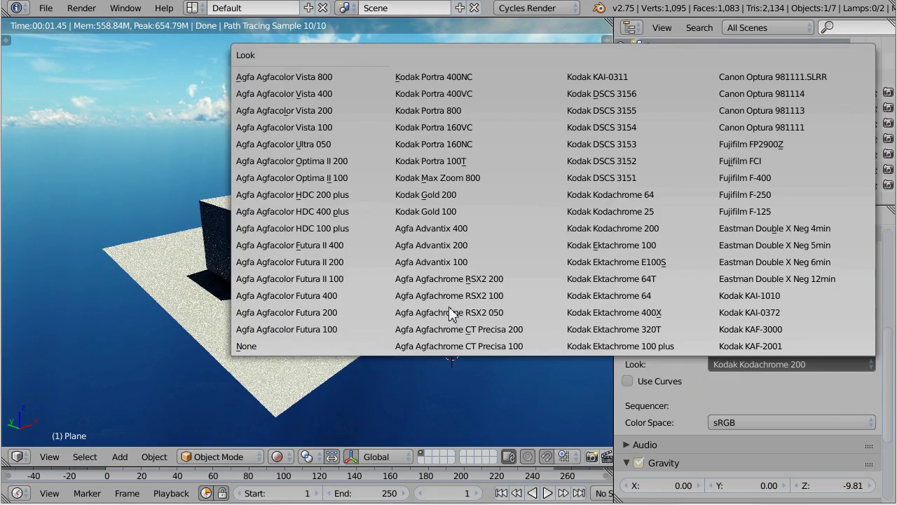
click(370, 300)
Set the color management look to Eastman Double X Neg 5min and inspect the rendered scene from a lower angle.
click(732, 370)
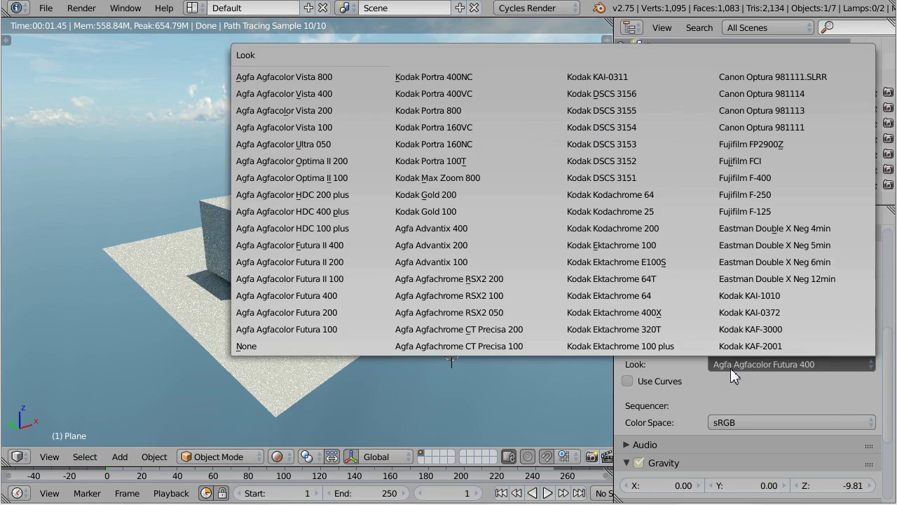
click(752, 247)
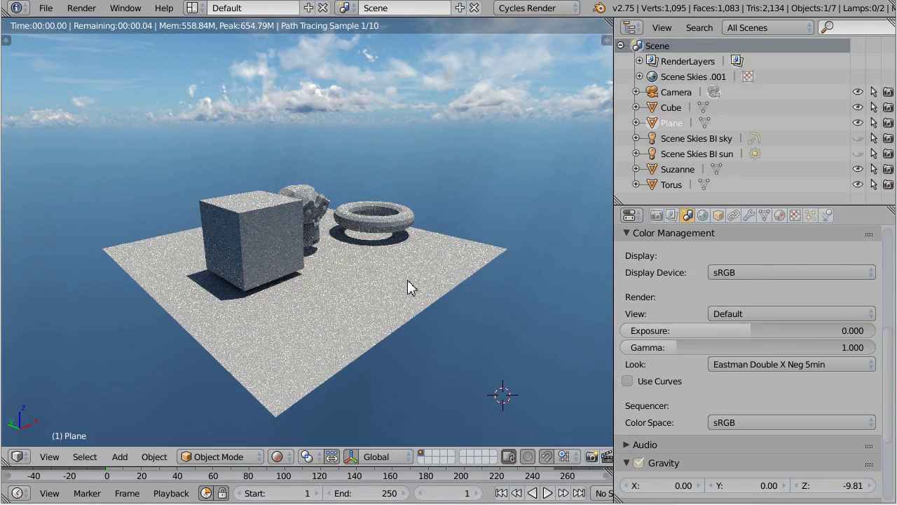
middle_drag(413, 326, 352, 287)
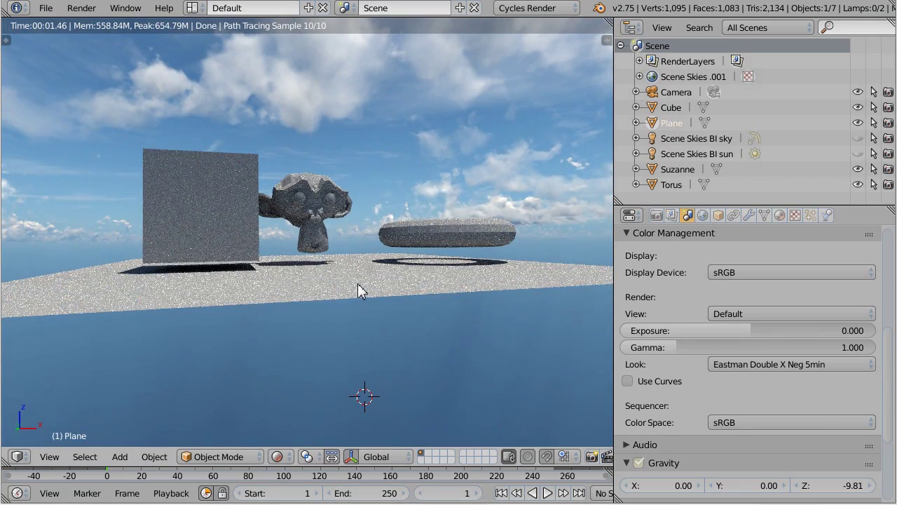